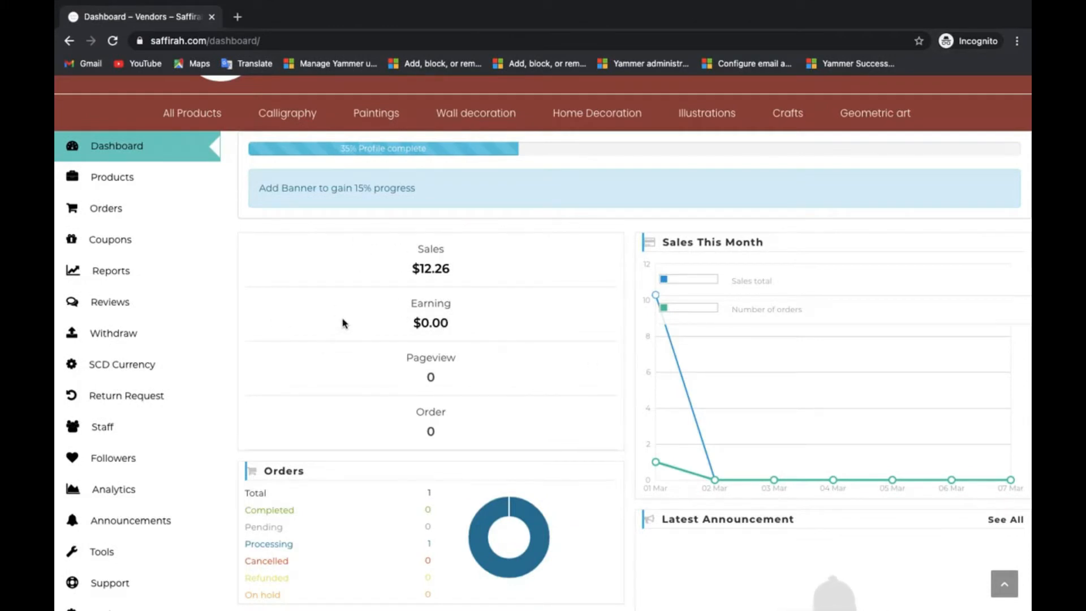
Open the store's shipping settings page from the vendor dashboard and go to its shipping options.
scroll(133, 356, down, 2)
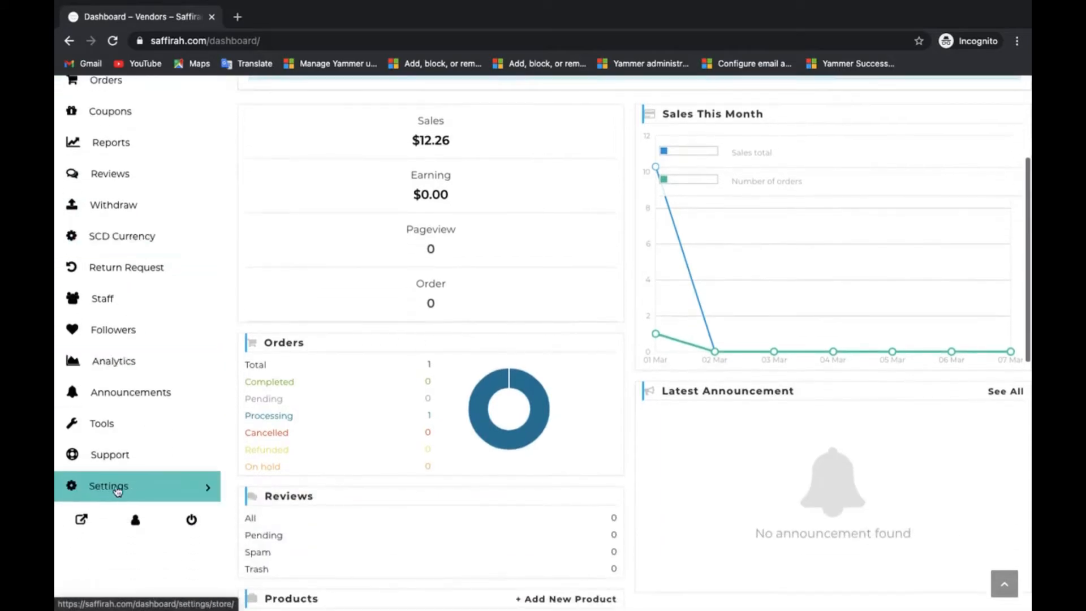
click(108, 491)
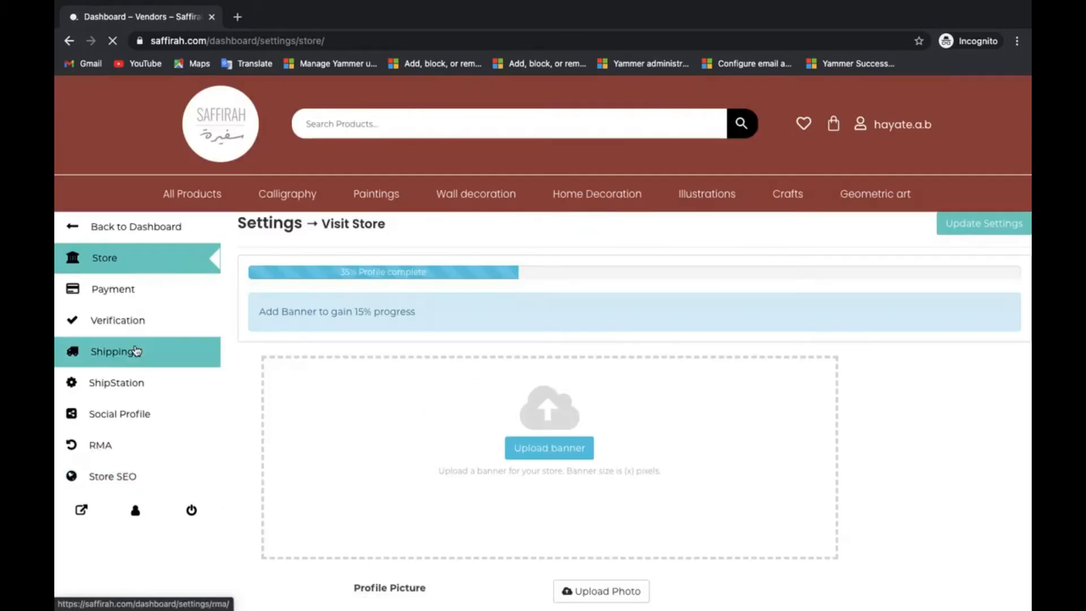
click(91, 358)
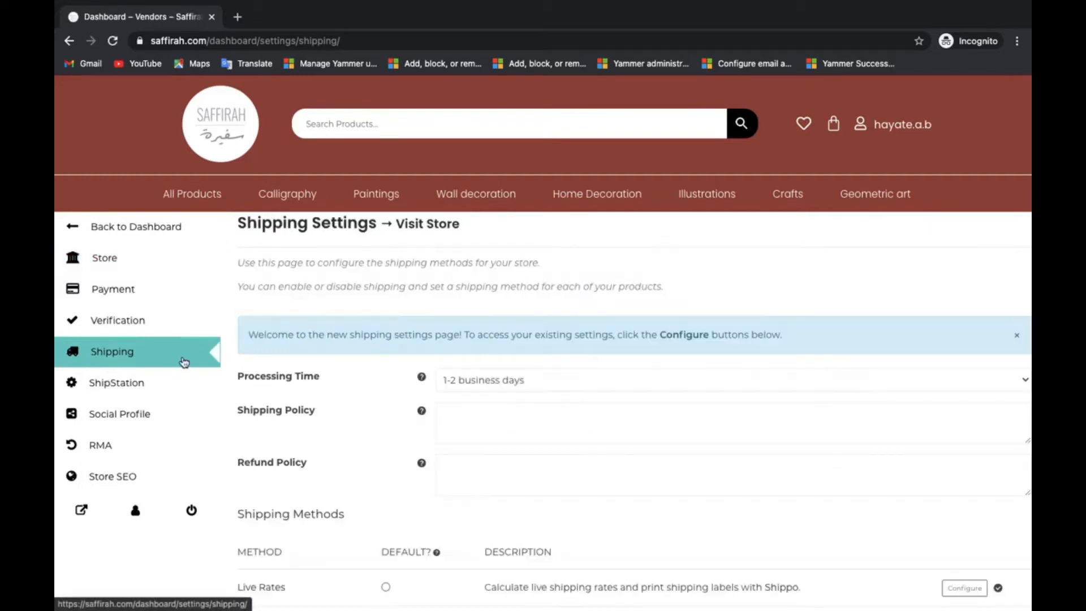
scroll(421, 355, down, 2)
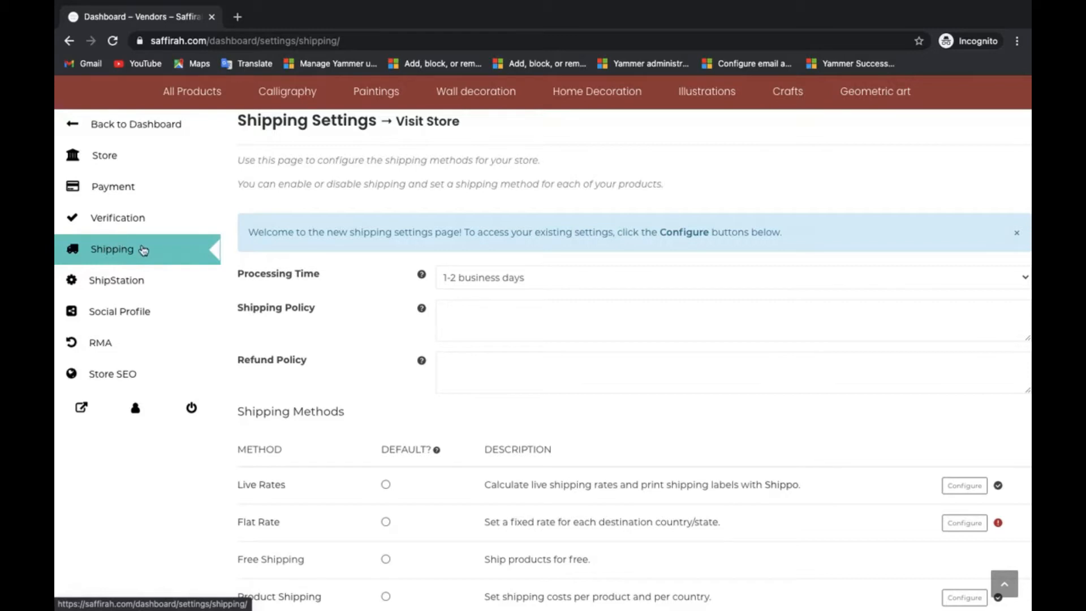
scroll(304, 379, down, 1)
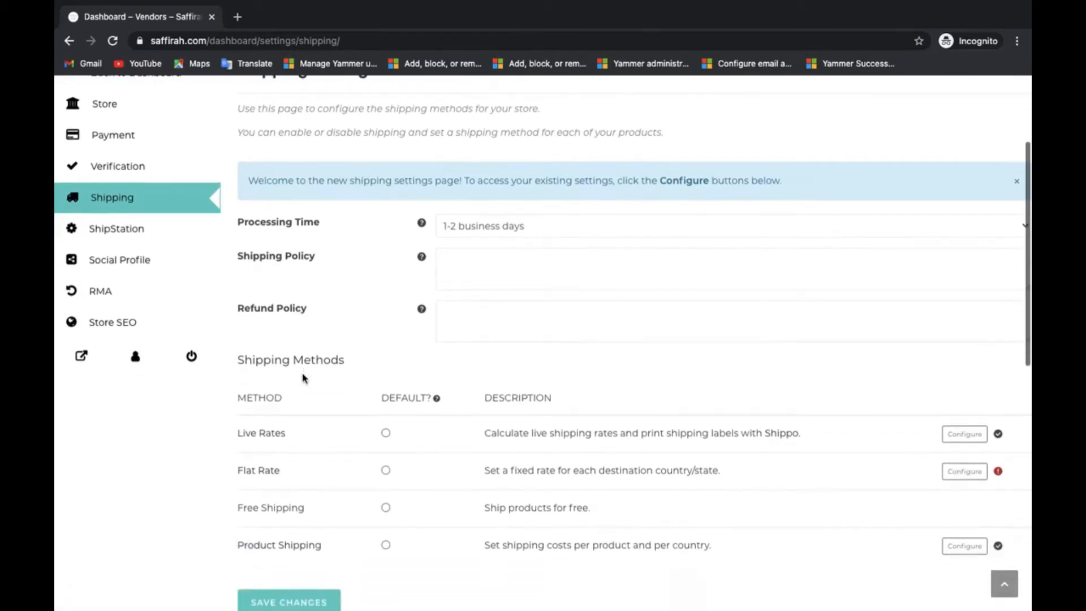
Examine the processing time options offered in the shipping settings and close the list without changing the selection.
click(497, 226)
click(281, 237)
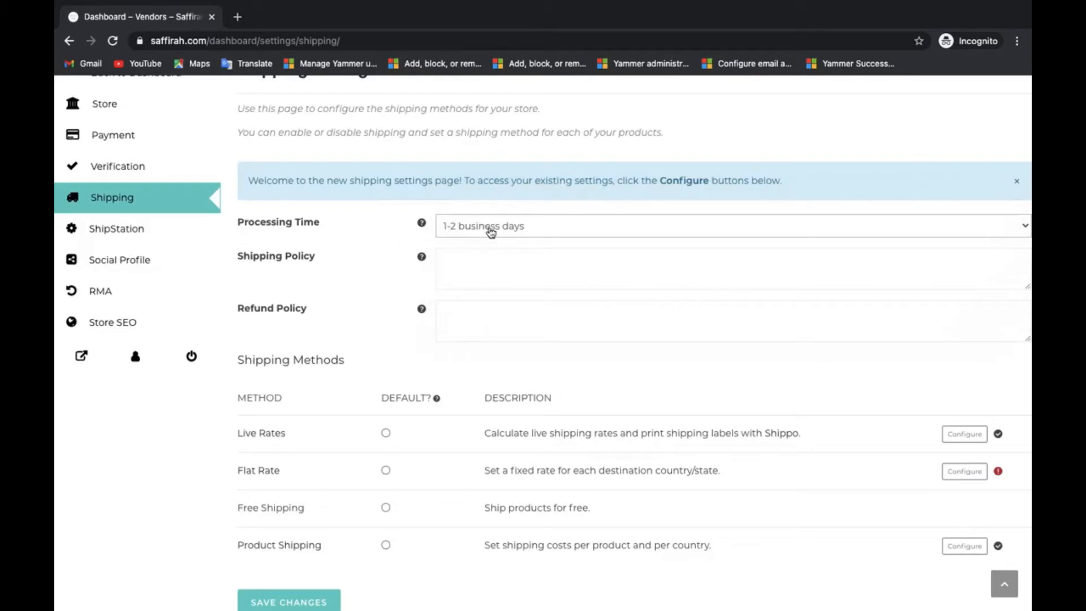
click(491, 232)
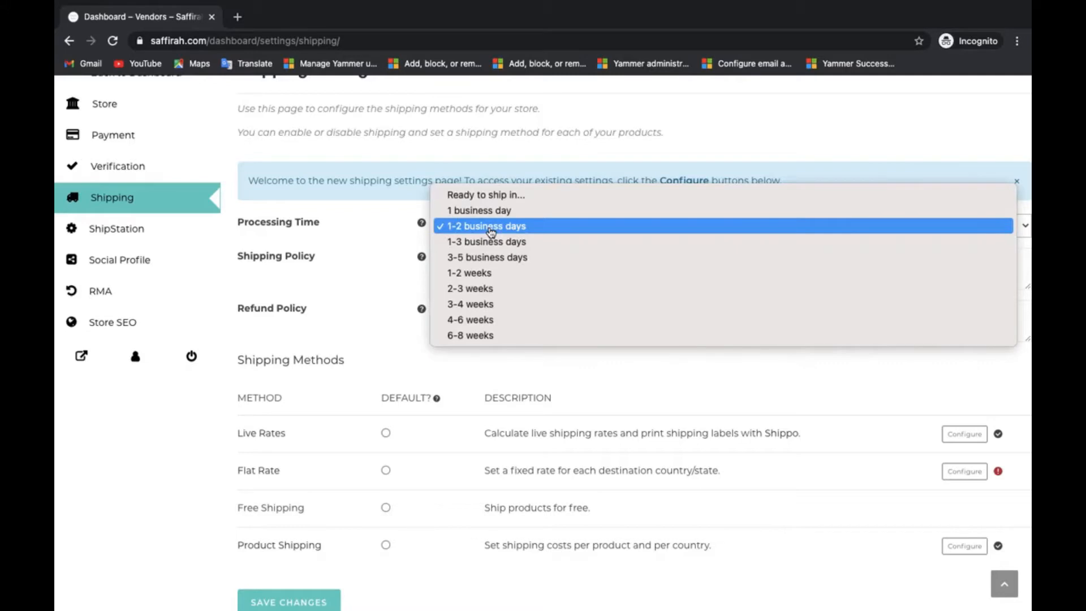
click(345, 248)
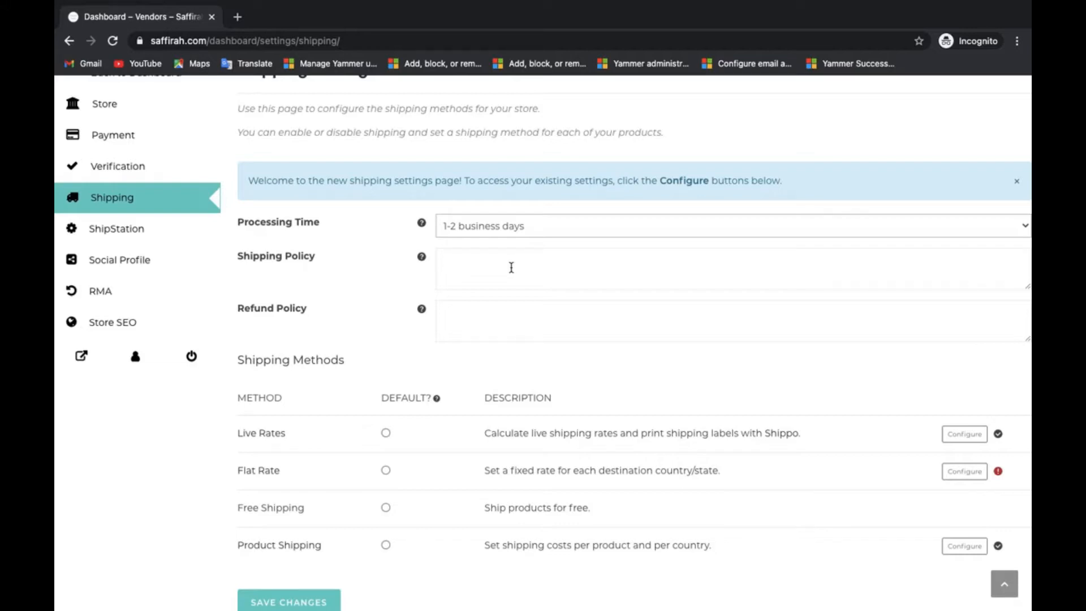
Open the Live Rates shipping method's configuration and enable Shippo for calculating rates and printing shipping labels.
scroll(336, 284, down, 1)
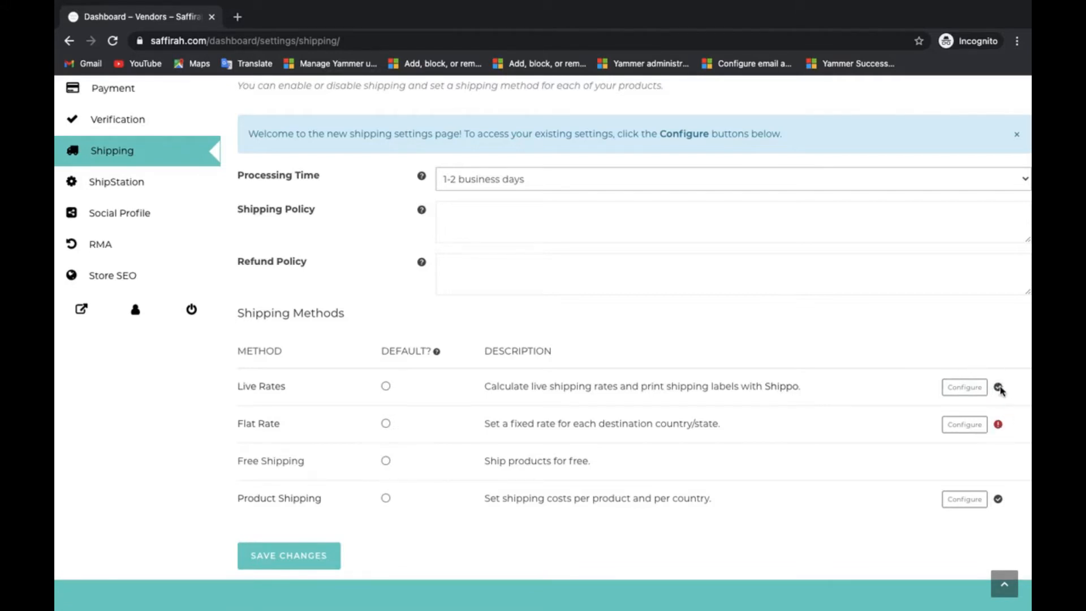
click(971, 390)
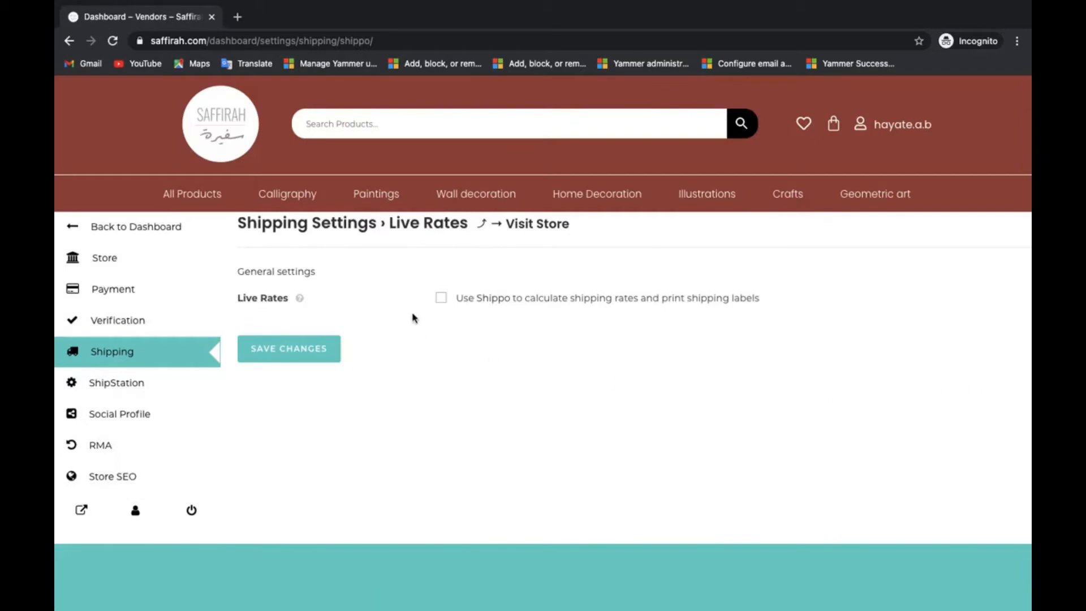
click(442, 299)
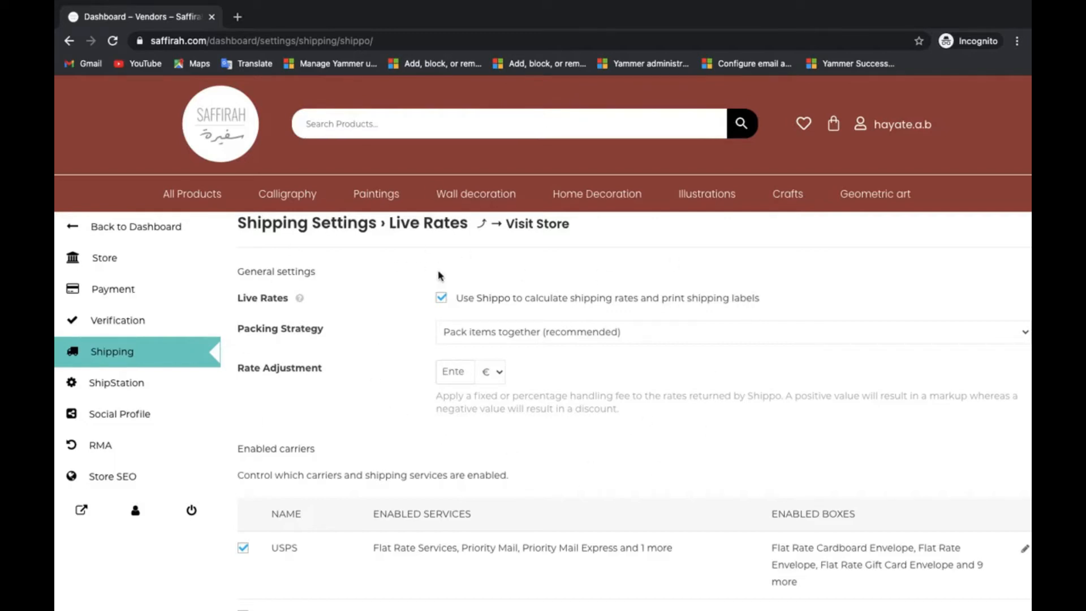
Choose "Pack items together (recommended)" as the packing strategy for live rates.
scroll(387, 327, down, 1)
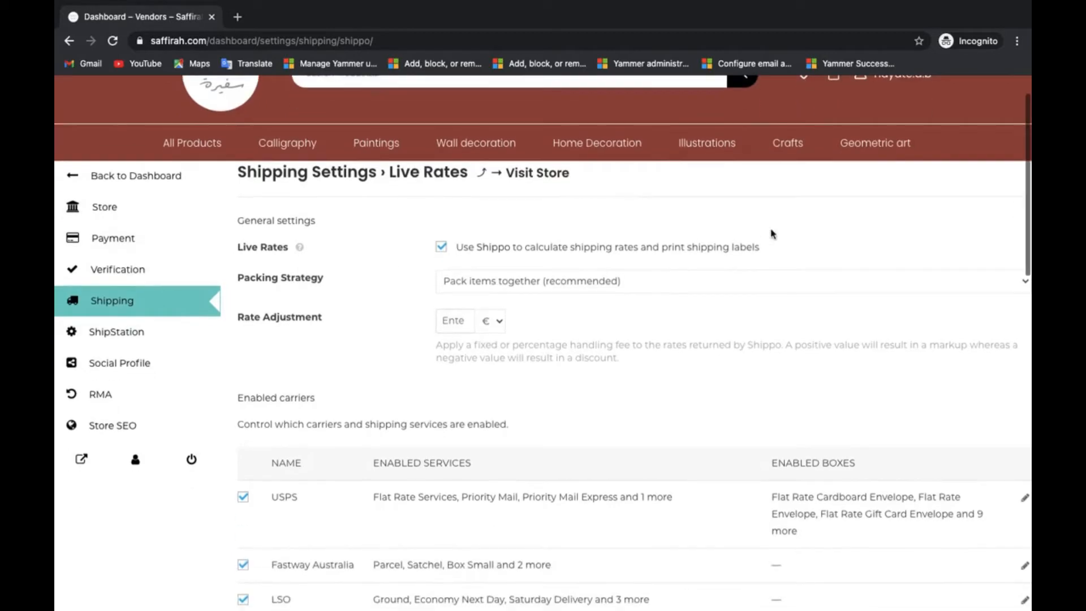
click(532, 290)
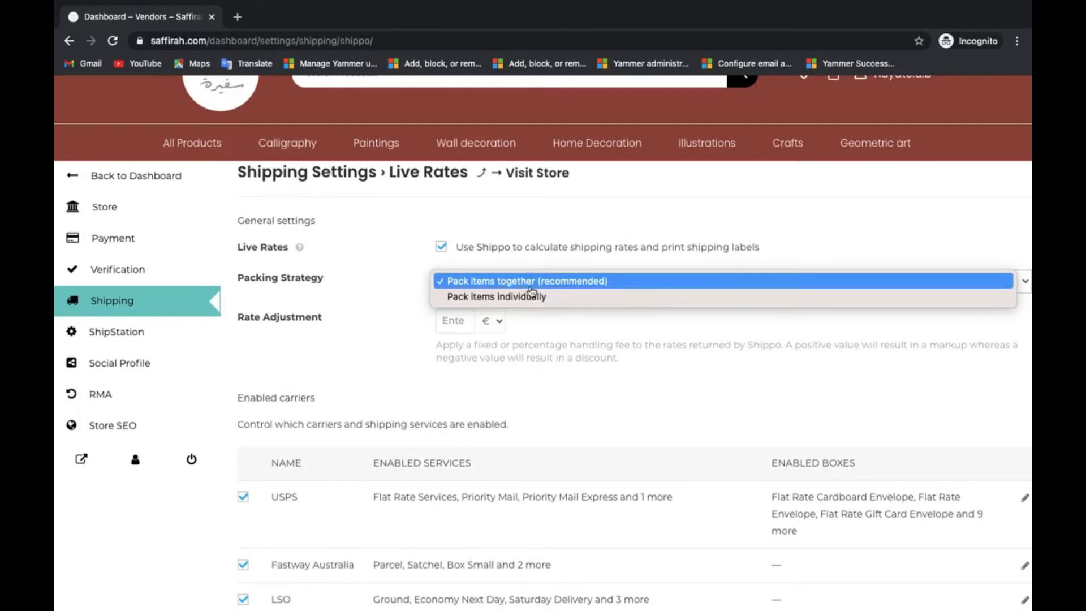
click(485, 286)
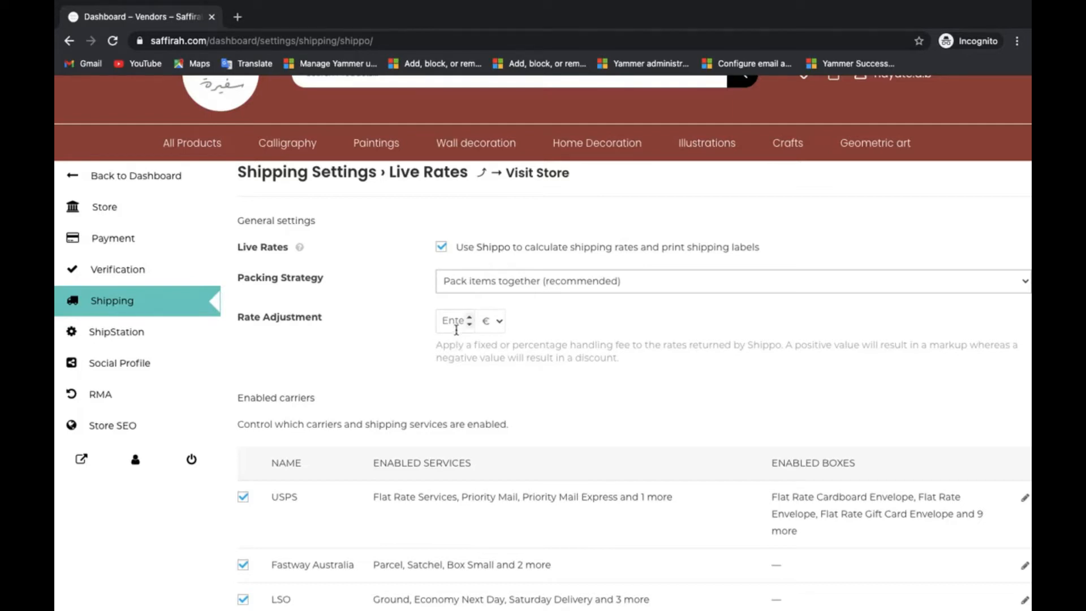
Set the rate adjustment unit for live rates to percent (%).
click(497, 328)
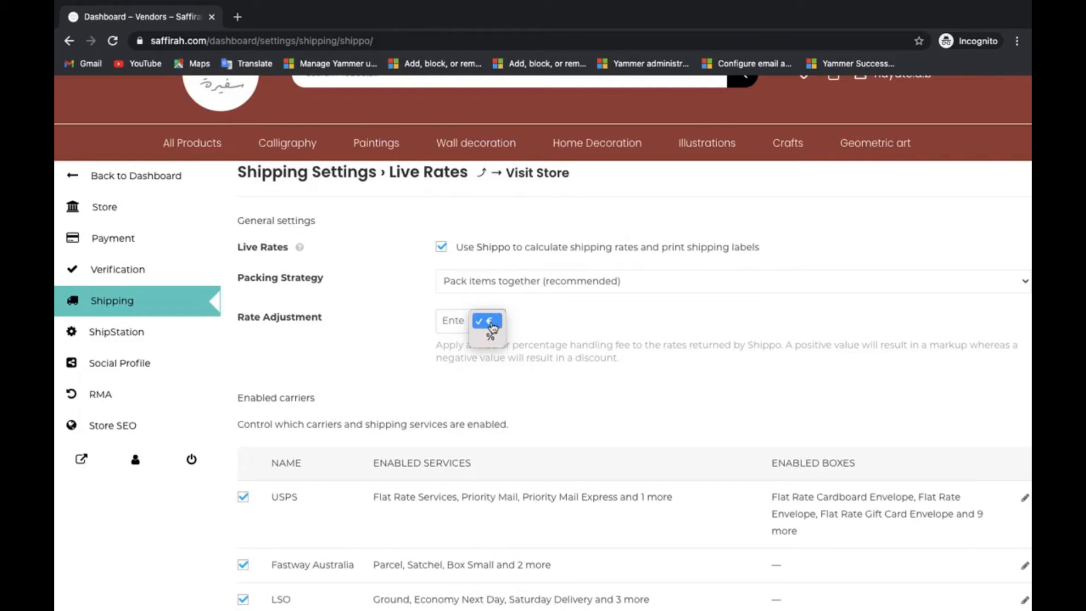
click(494, 322)
click(493, 321)
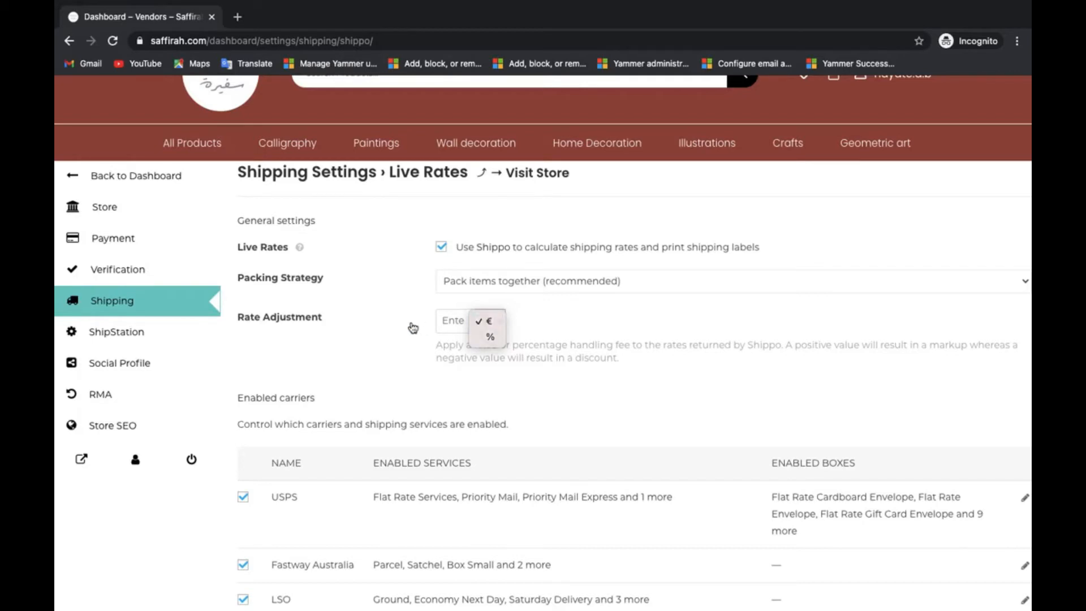
click(491, 324)
click(489, 337)
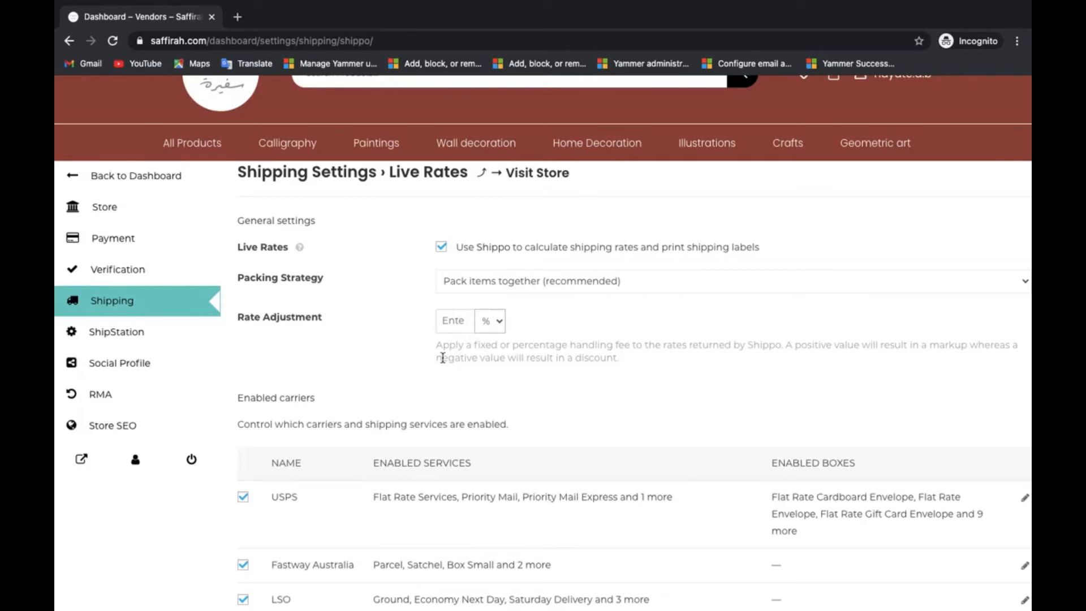
Disable the Fastway Australia, LSO, DHL Express, Sendle, CouriersPlease and Deutsche Post carriers so that only USPS is enabled.
scroll(443, 358, down, 1)
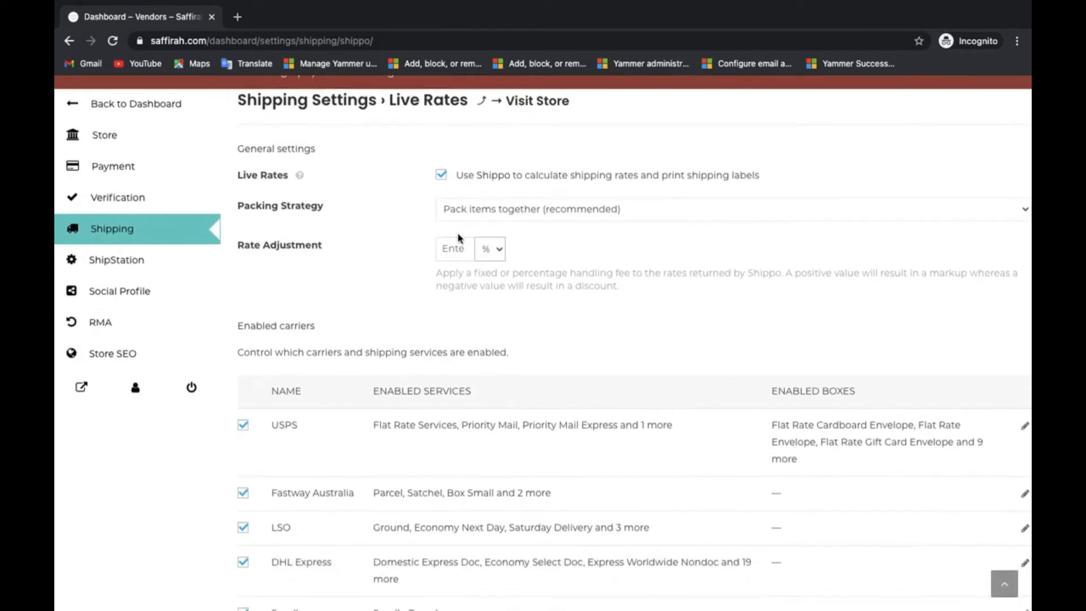
scroll(491, 279, down, 2)
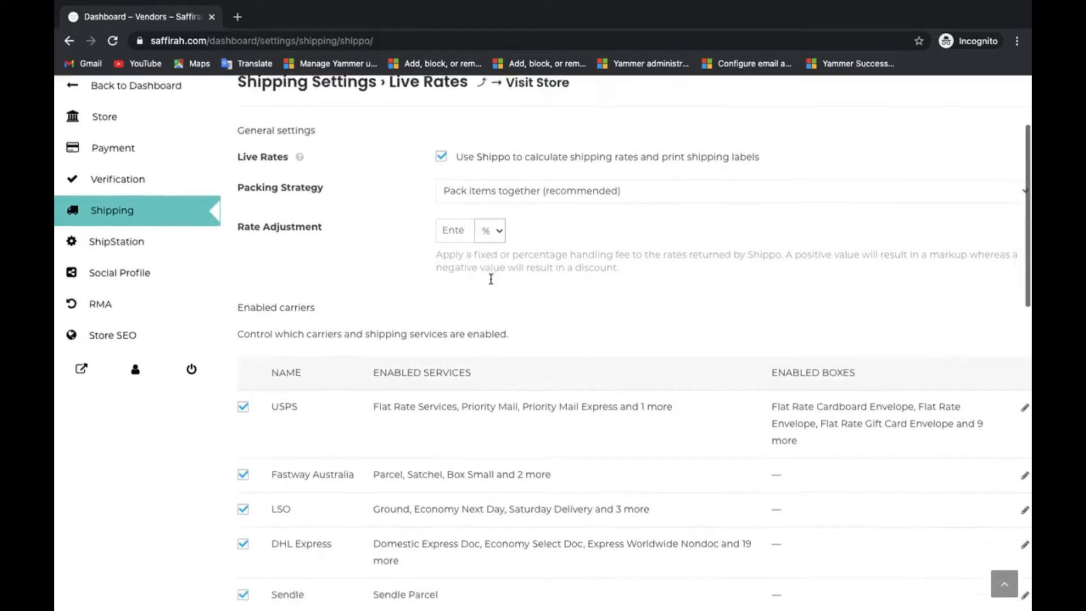
scroll(376, 509, down, 1)
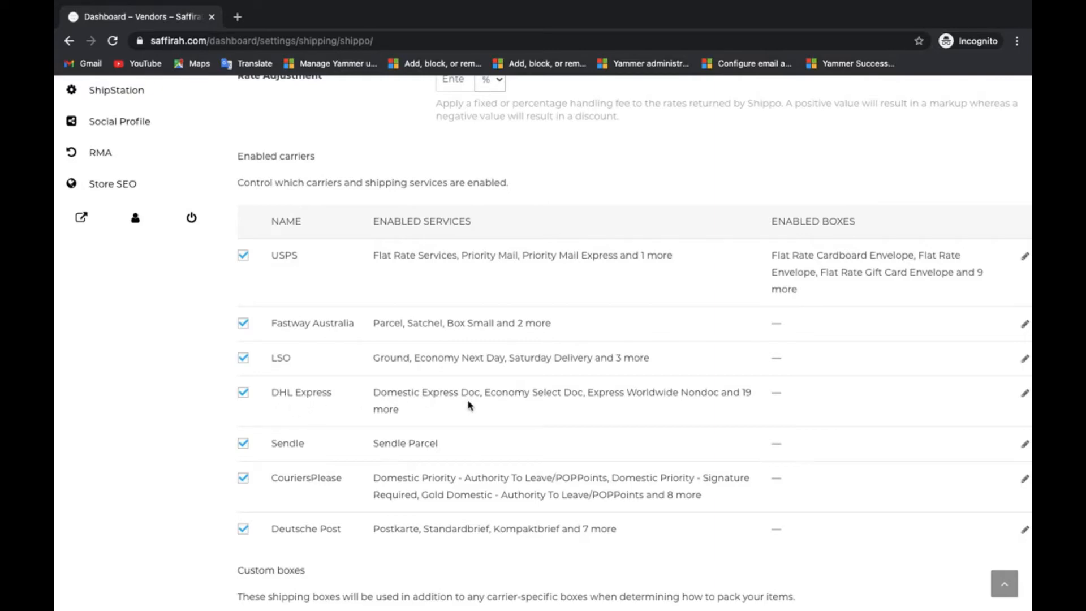
scroll(469, 405, down, 1)
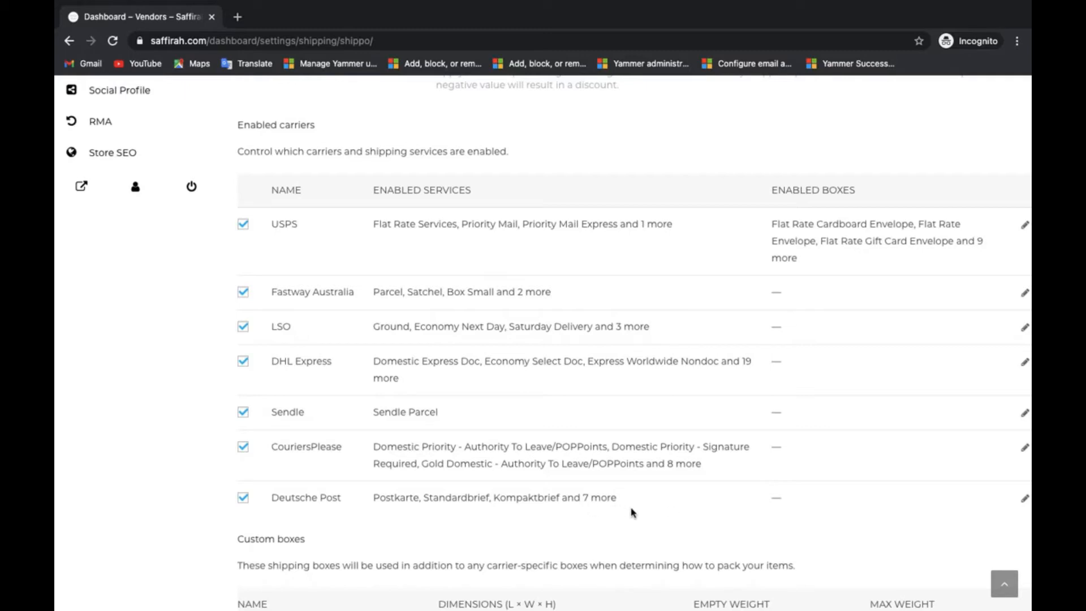
scroll(634, 511, up, 1)
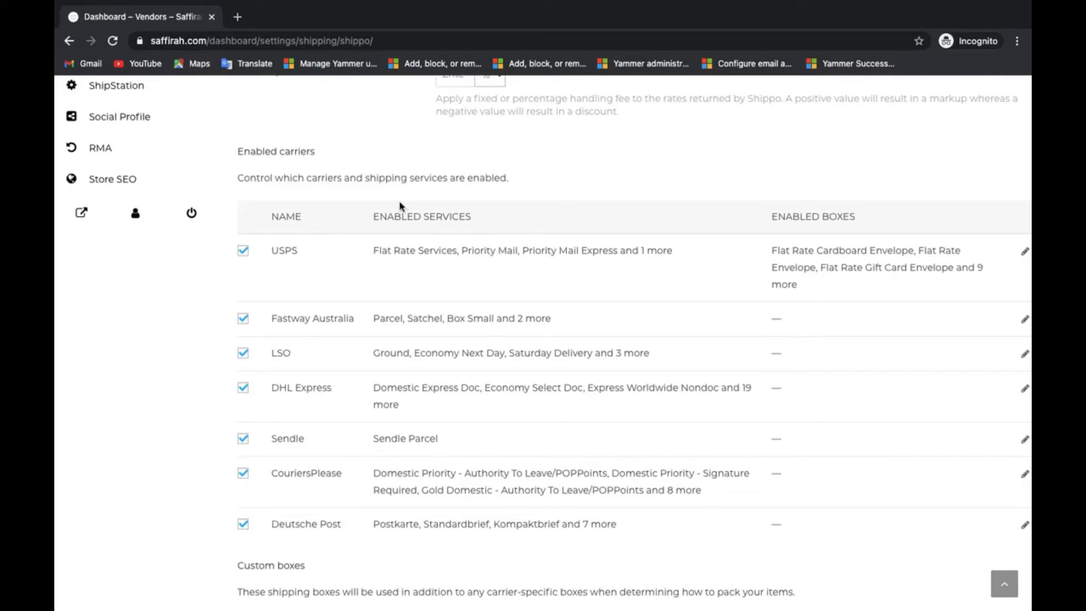
click(243, 353)
click(244, 389)
click(244, 473)
click(243, 524)
Enable flat rate services and all other USPS services, including the three international ones, and save the carrier changes.
click(1026, 254)
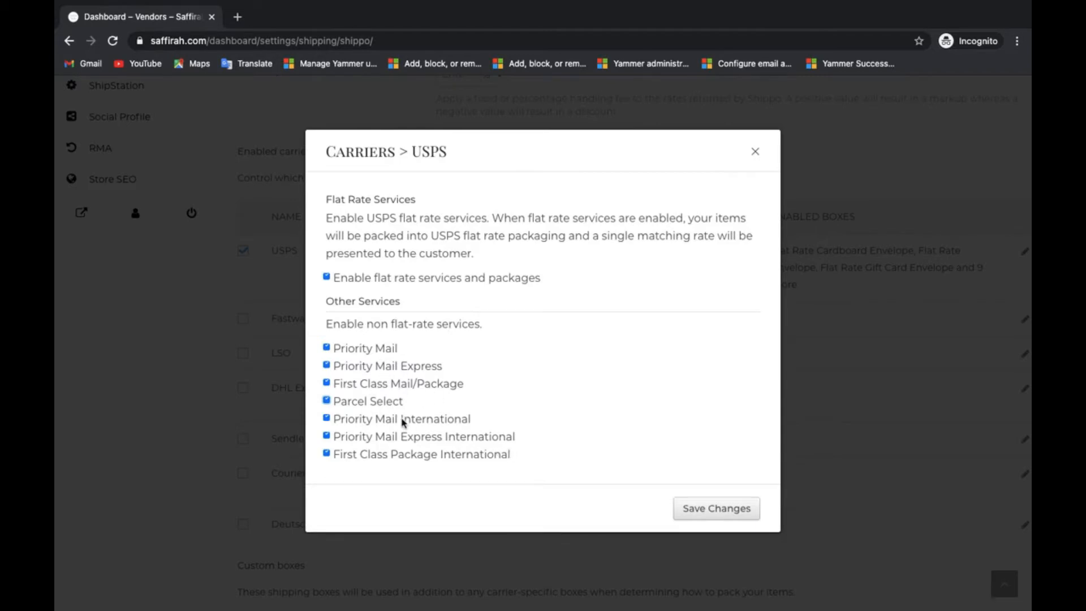
click(699, 512)
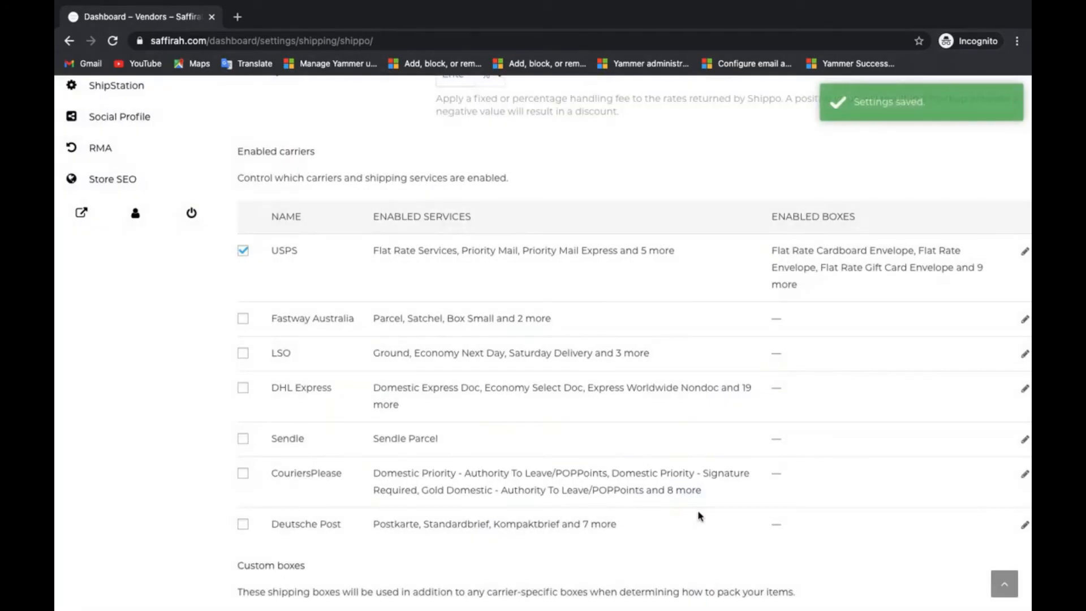
Examine the custom box form's name, dimension and weight fields and its weight unit options, and close it without adding a box.
scroll(562, 424, down, 1)
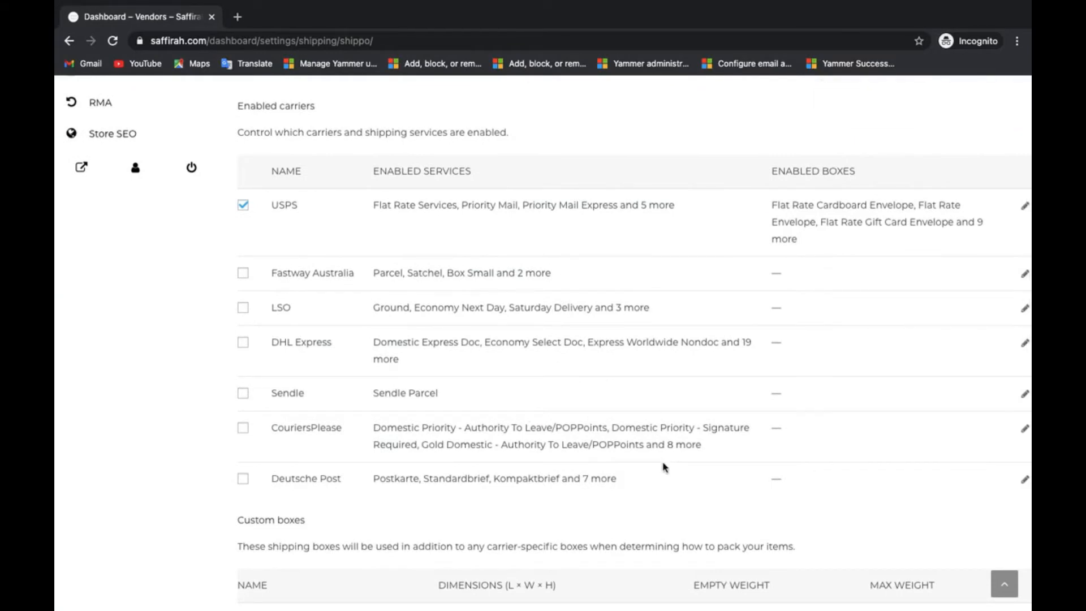
scroll(665, 467, down, 2)
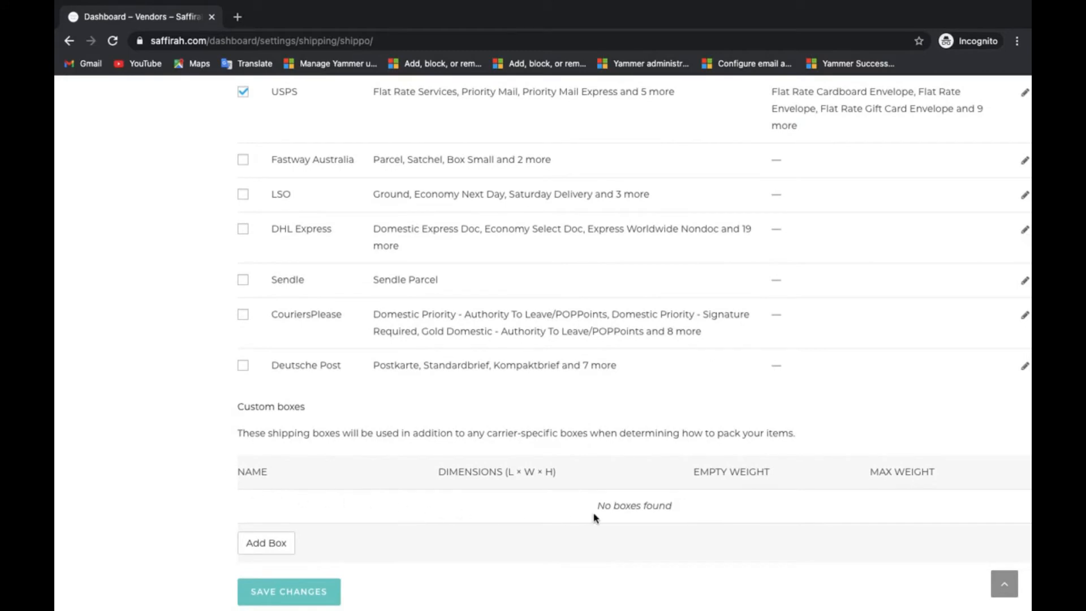
scroll(588, 512, down, 1)
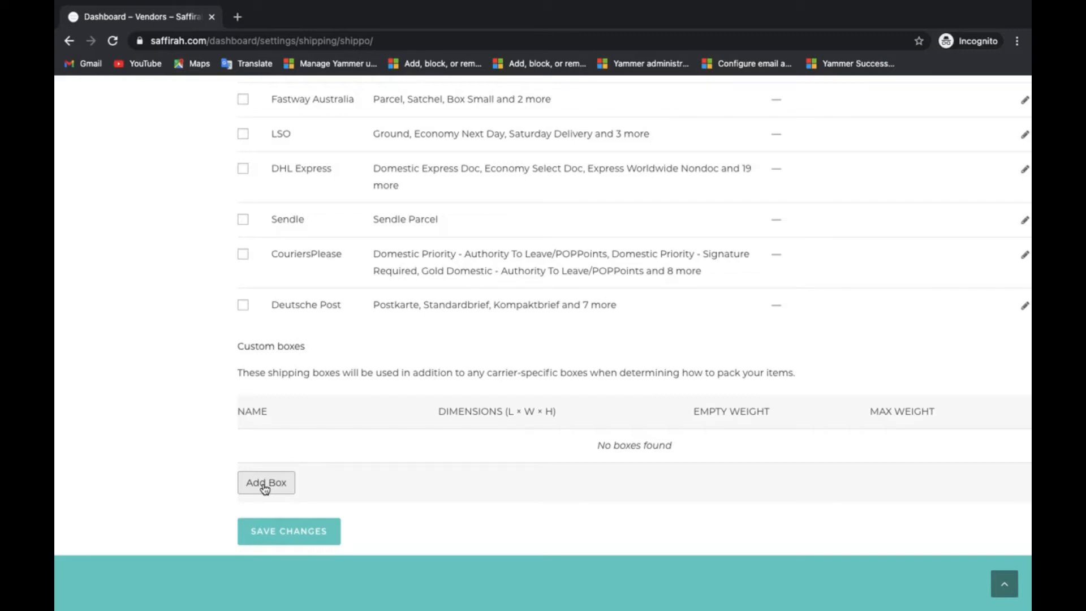
click(265, 485)
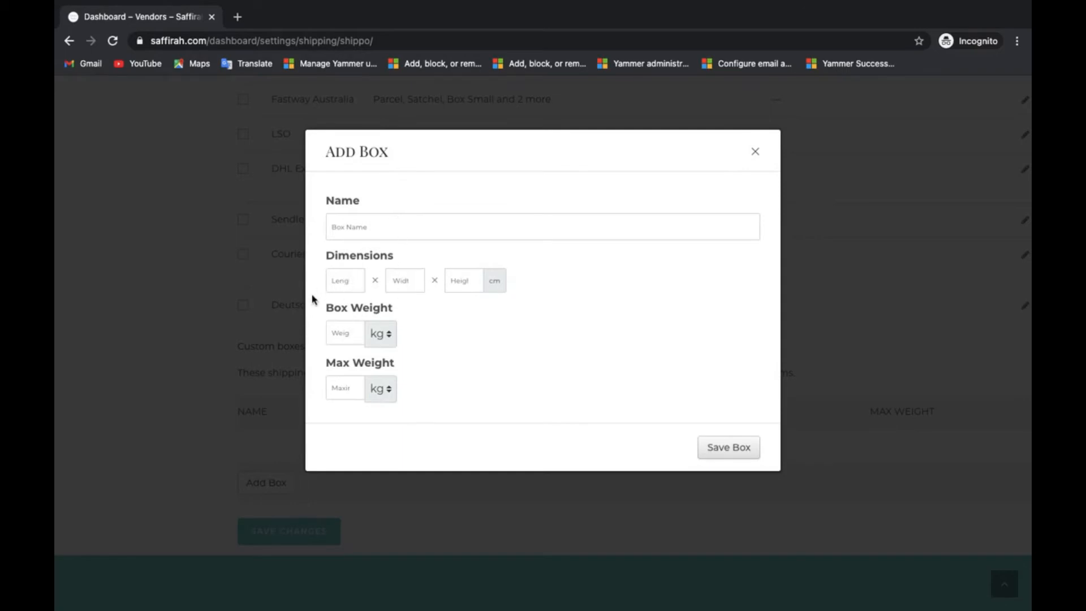
click(389, 338)
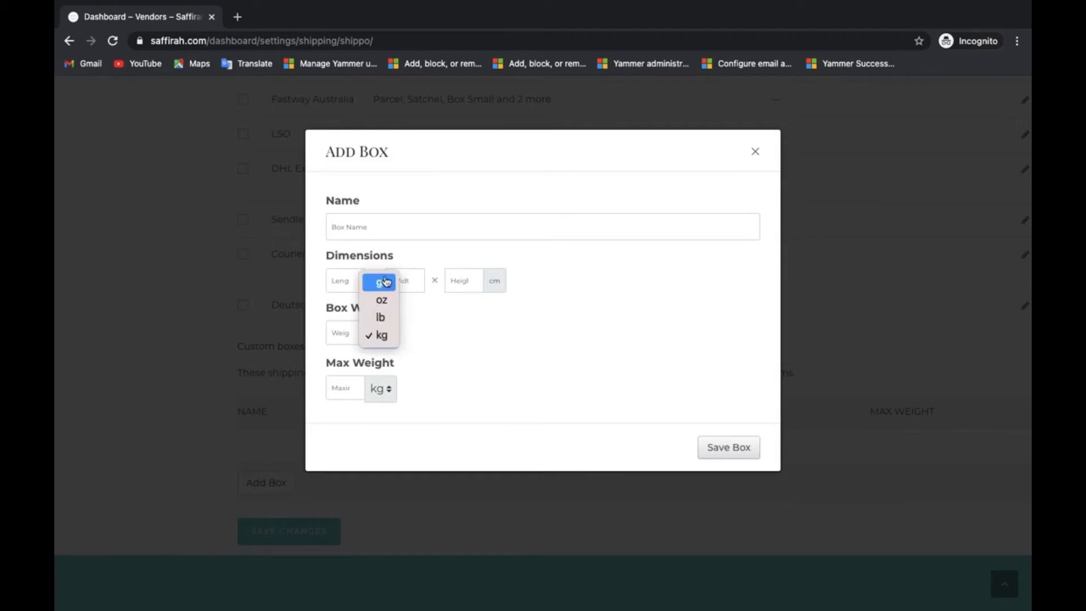
click(388, 335)
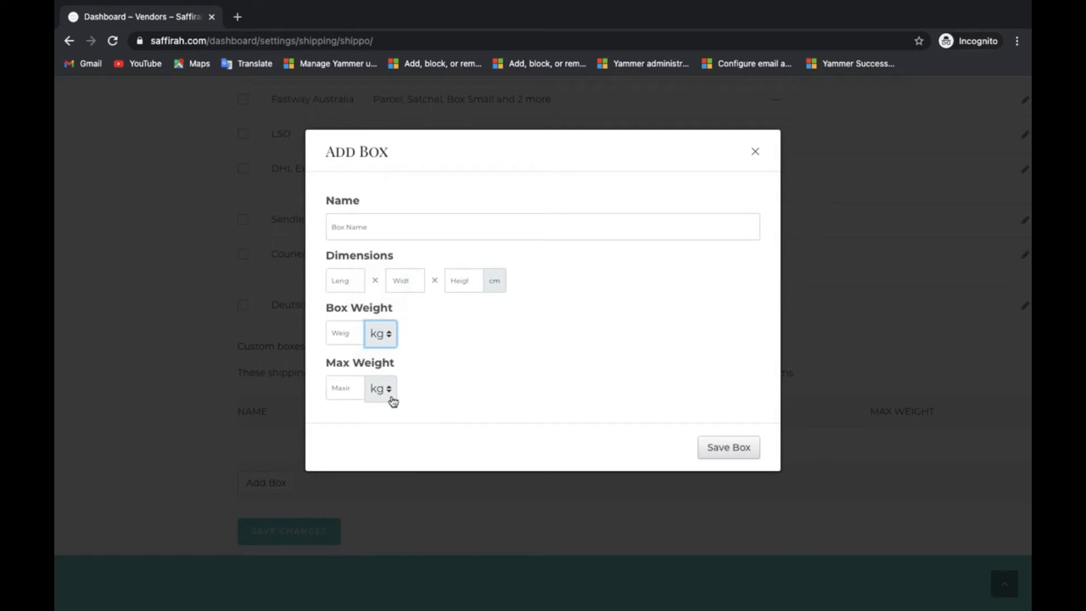
click(390, 396)
click(456, 383)
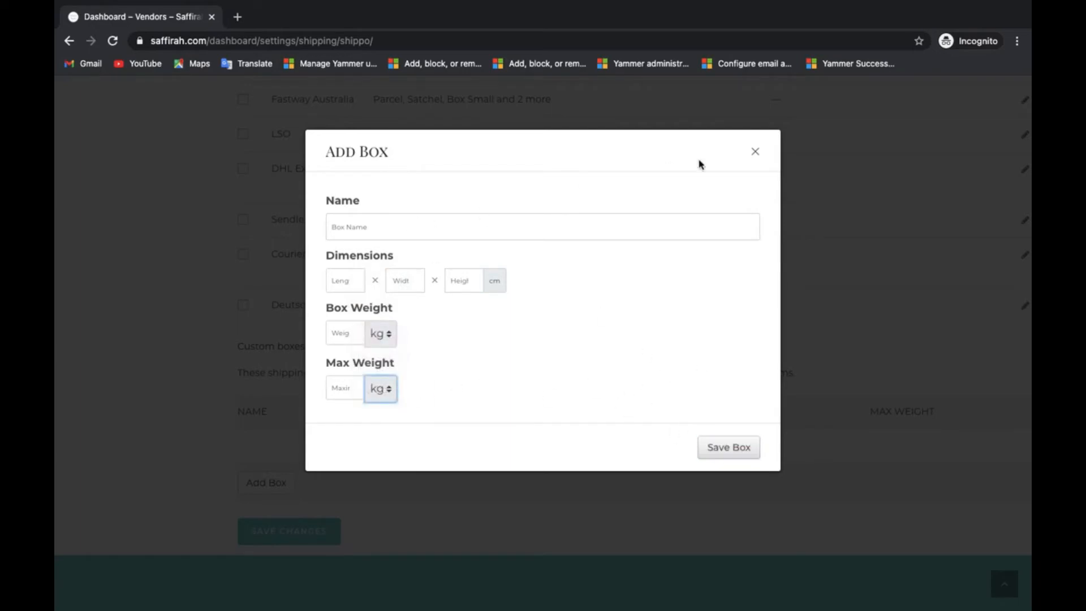
click(755, 153)
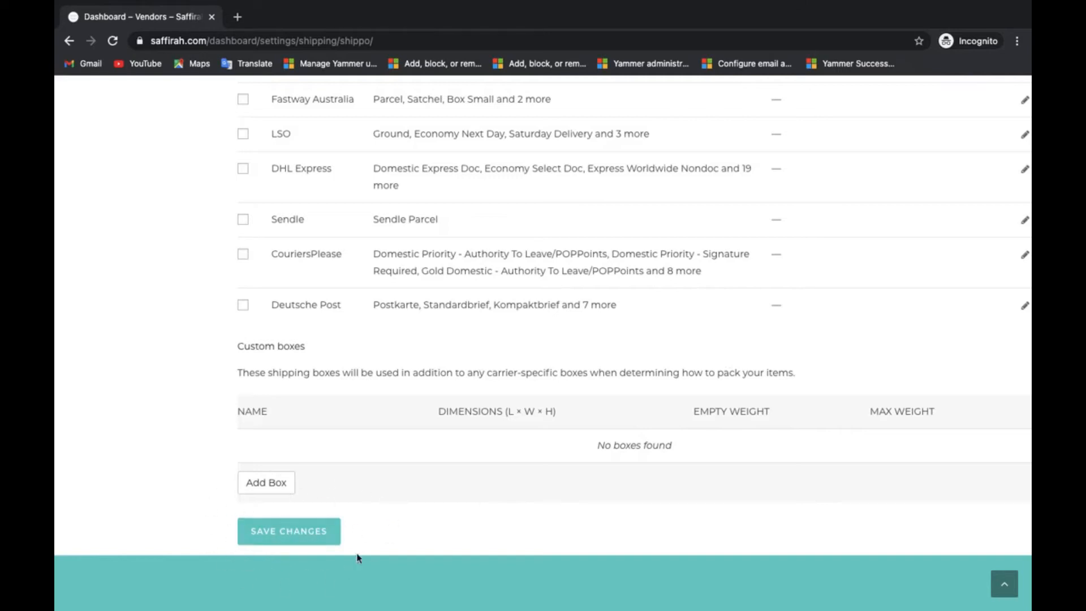
scroll(504, 517, up, 5)
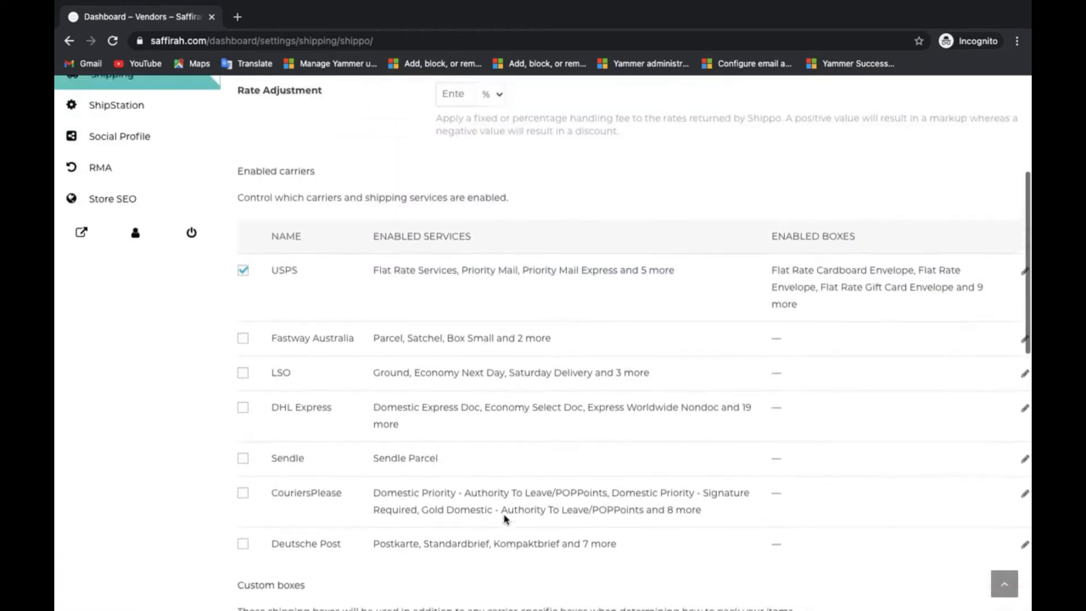
scroll(505, 518, up, 1)
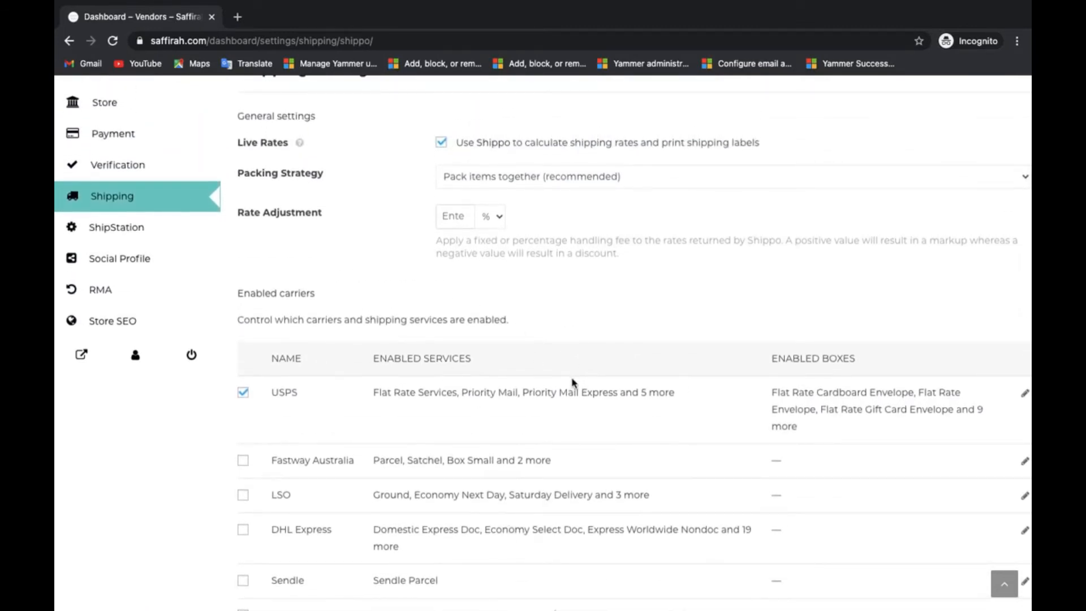
scroll(573, 383, up, 1)
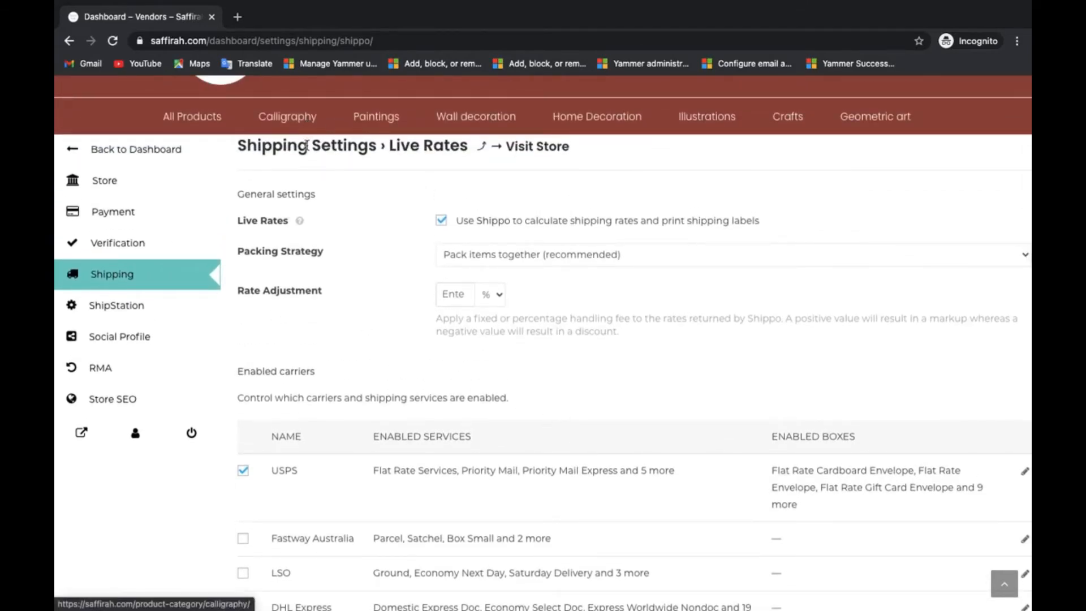
Open the Flat Rate shipping method's configuration and start a new shipping profile named "Light weights".
click(483, 150)
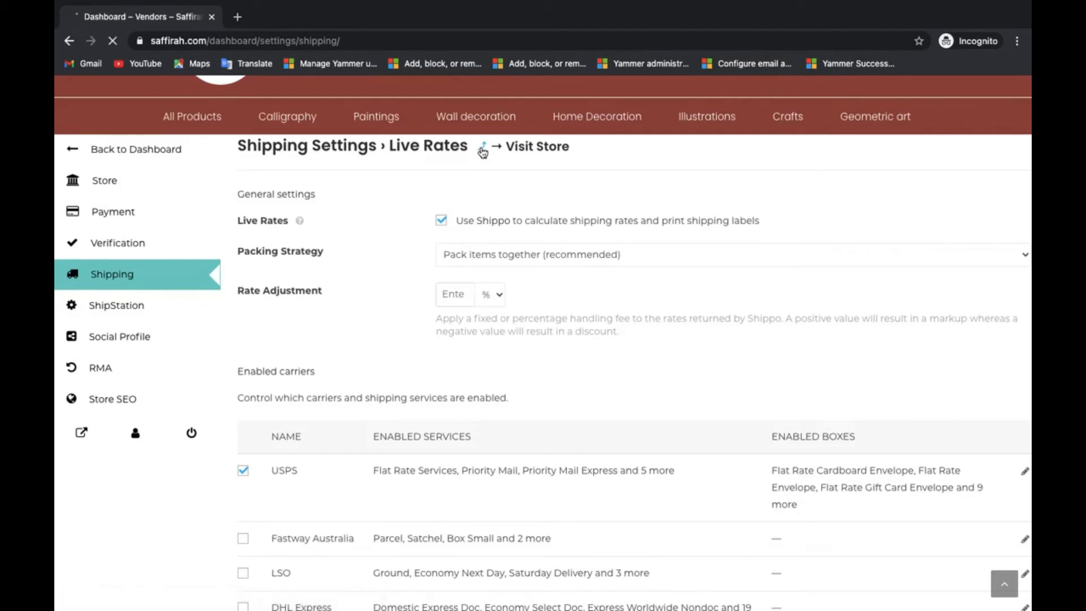
scroll(431, 403, down, 3)
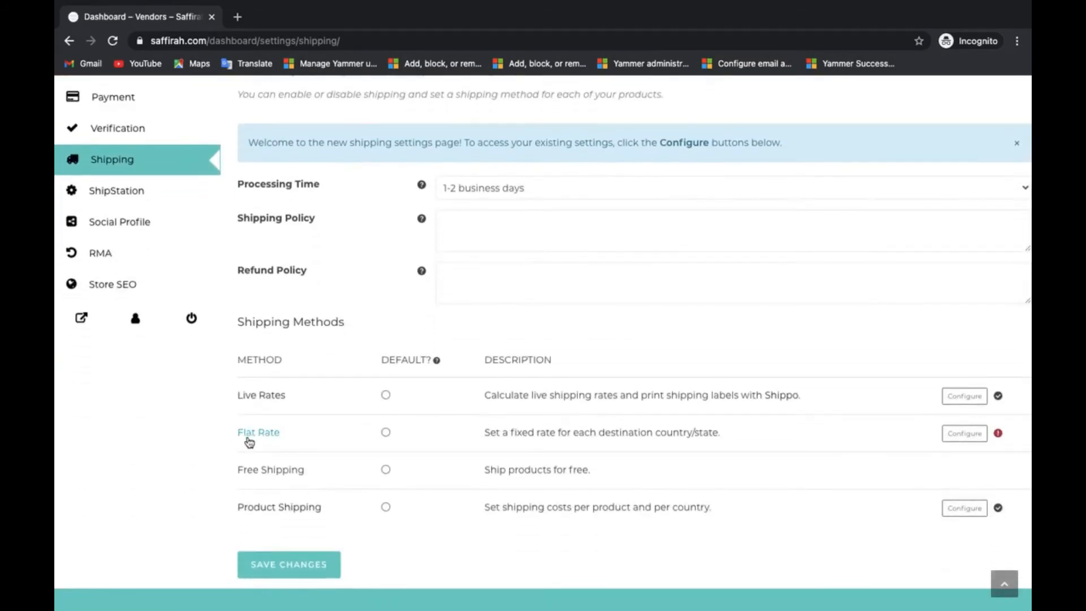
click(964, 440)
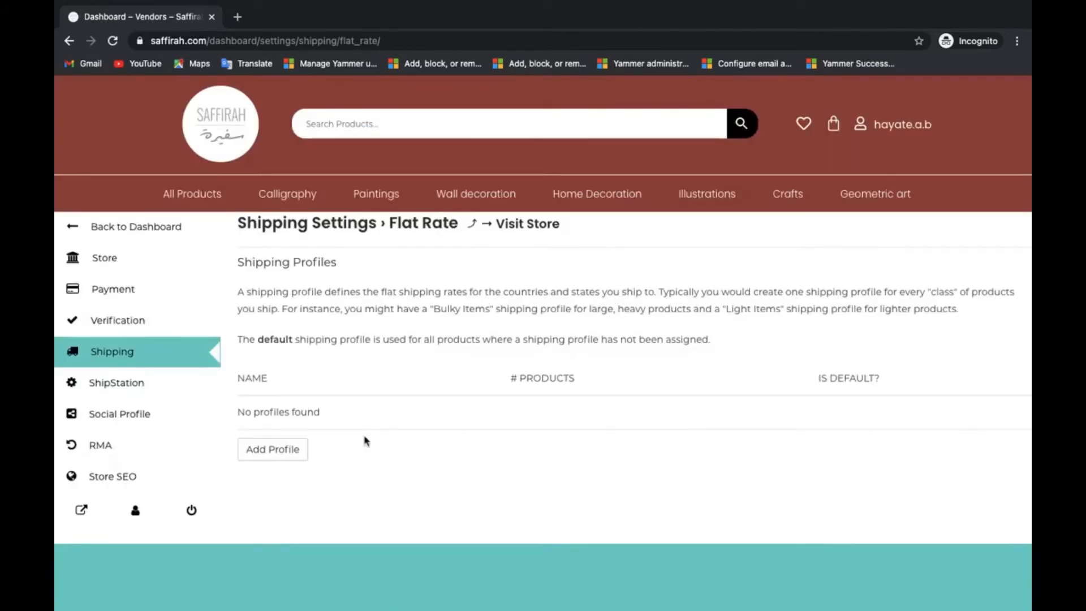
click(266, 450)
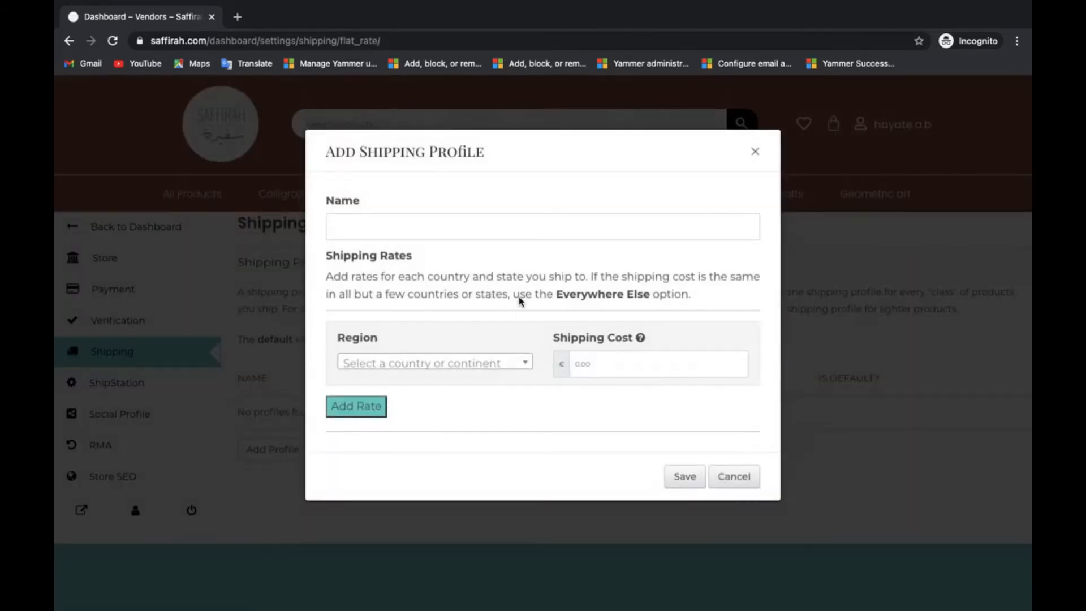
click(387, 217)
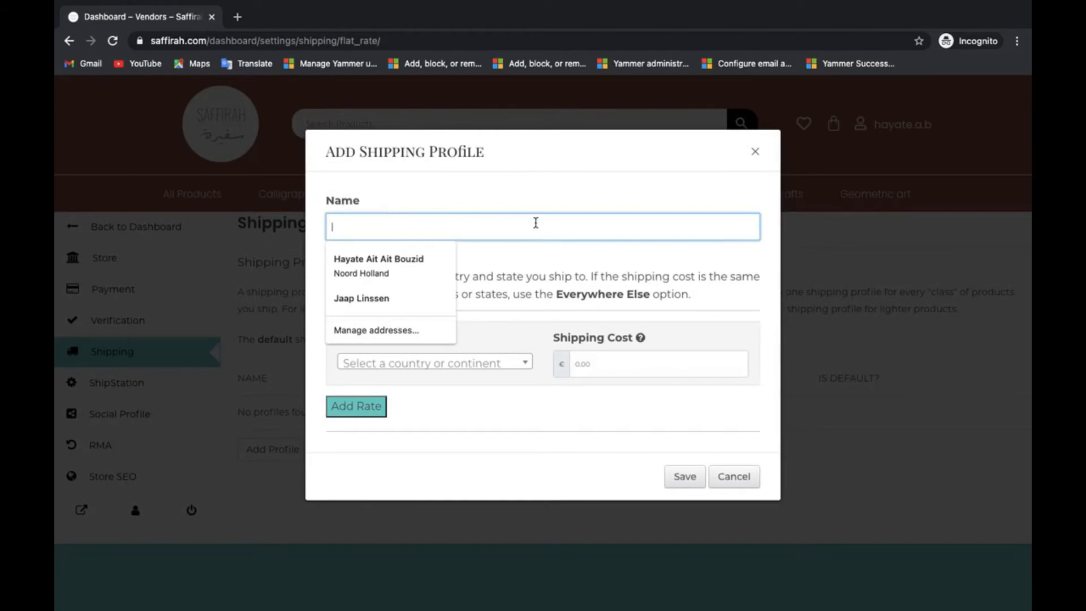
text(lig)
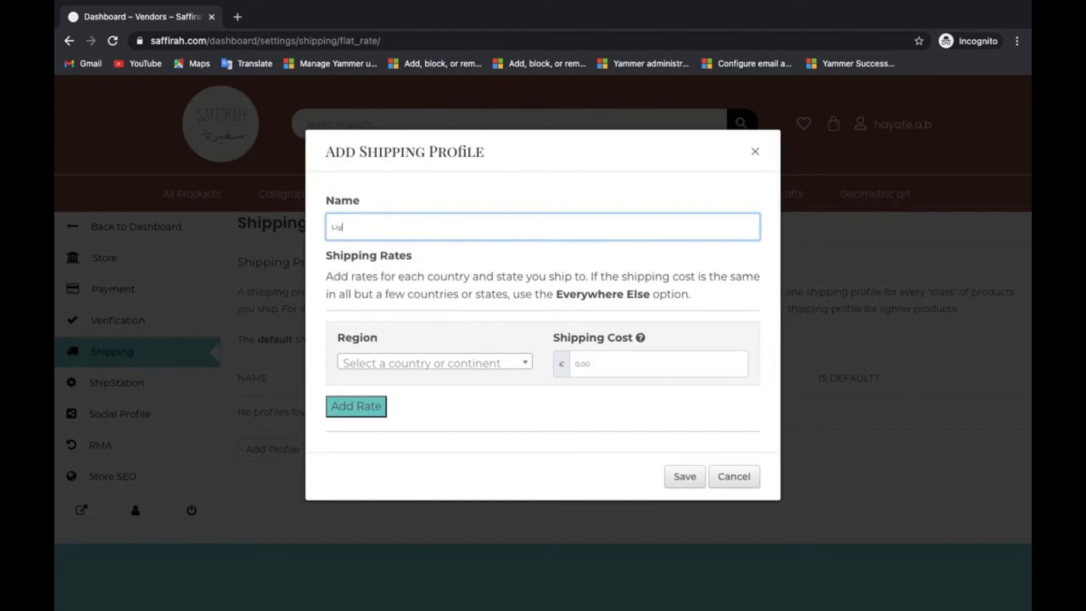
text(ht weights)
Set the profile's first rate to the Africa region with a shipping cost of €20.
click(512, 361)
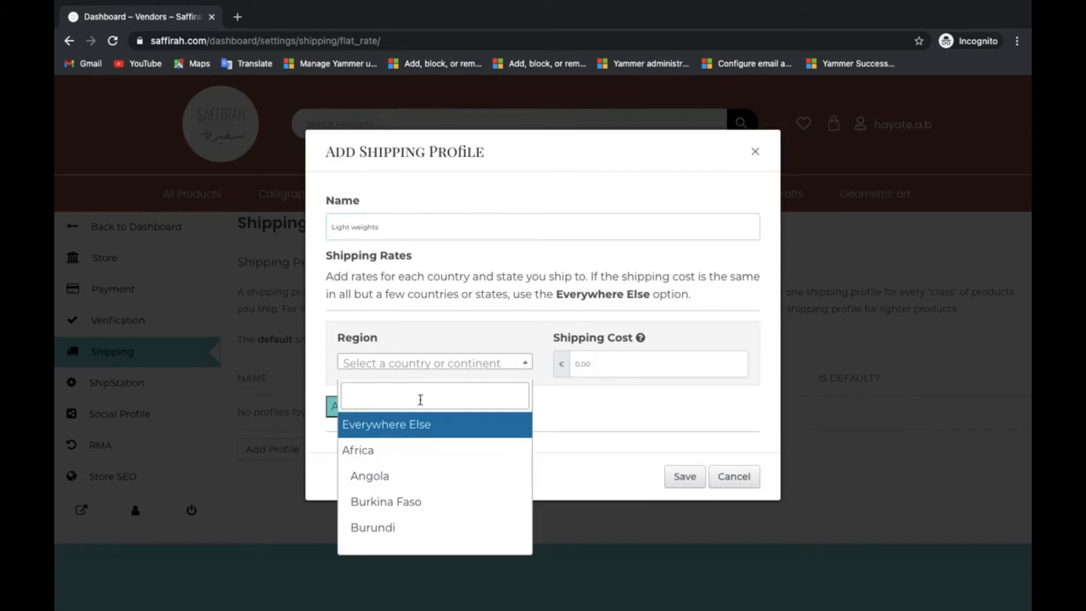
click(419, 457)
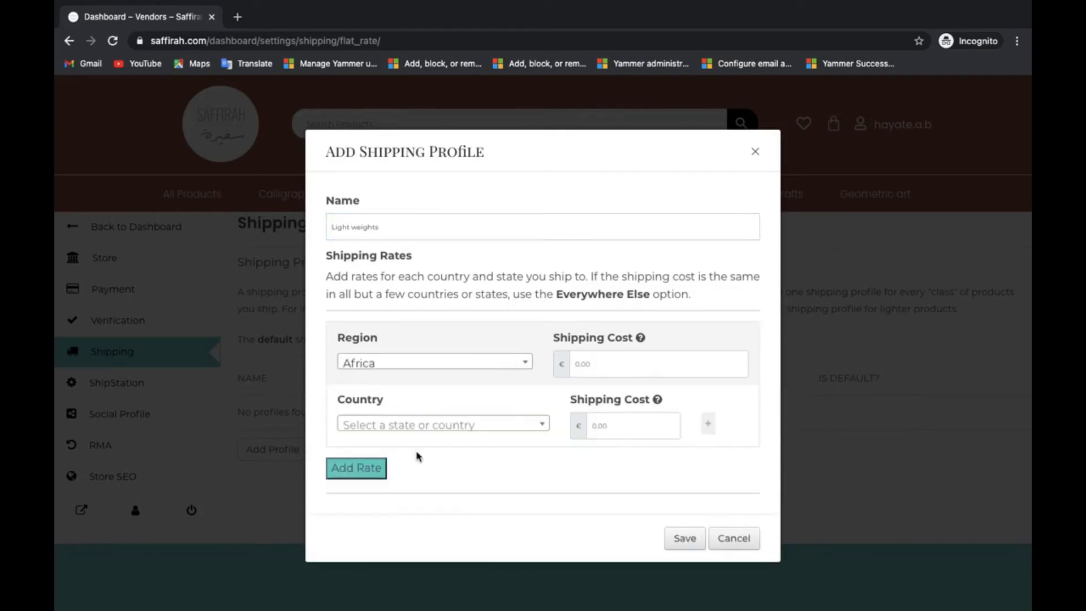
click(601, 359)
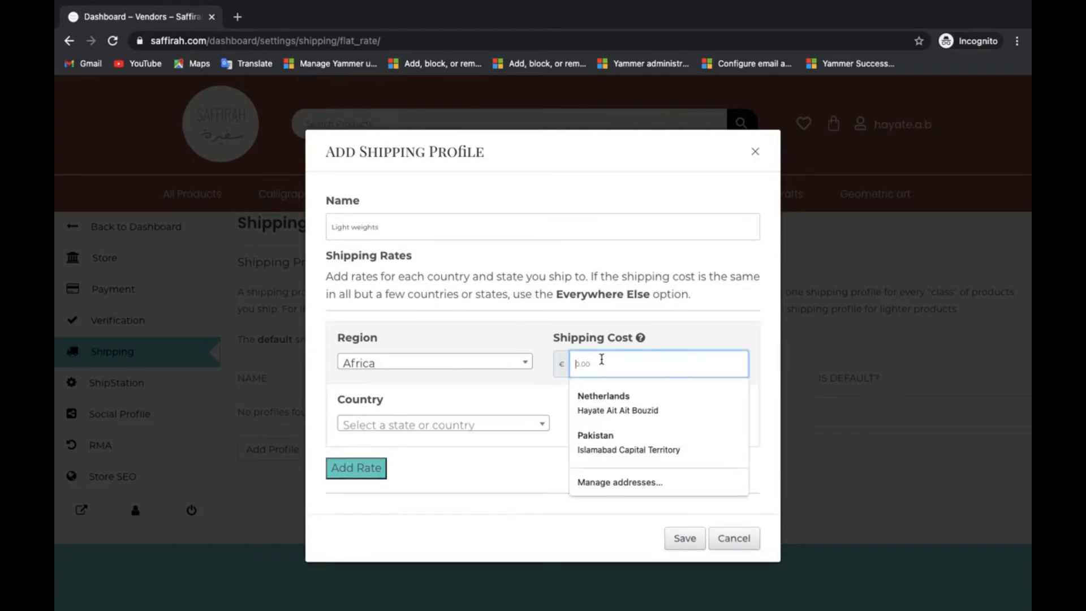
text(20)
click(706, 340)
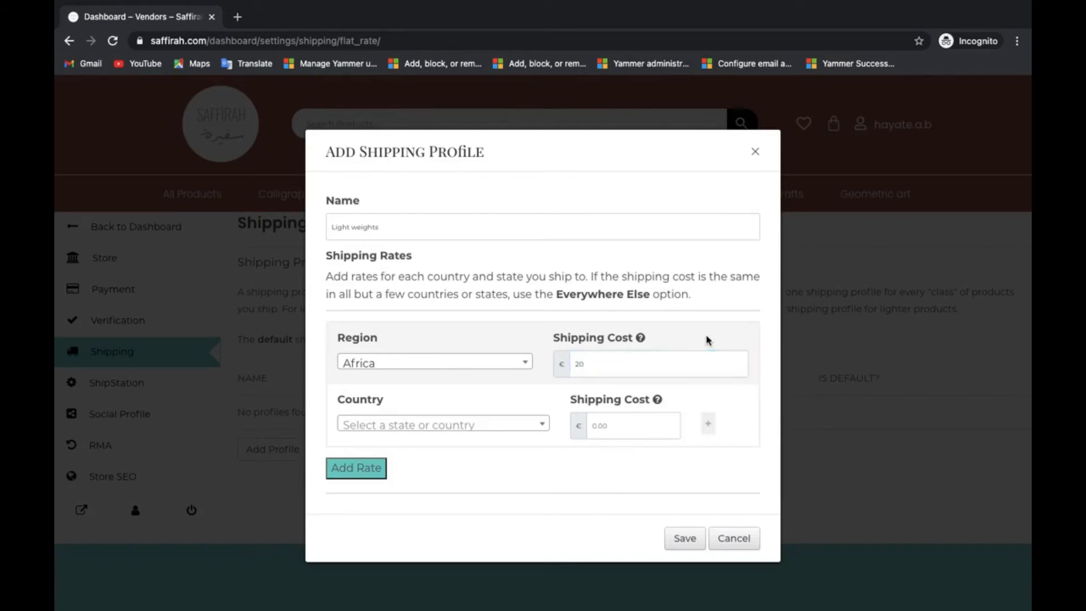
scroll(469, 421, down, 1)
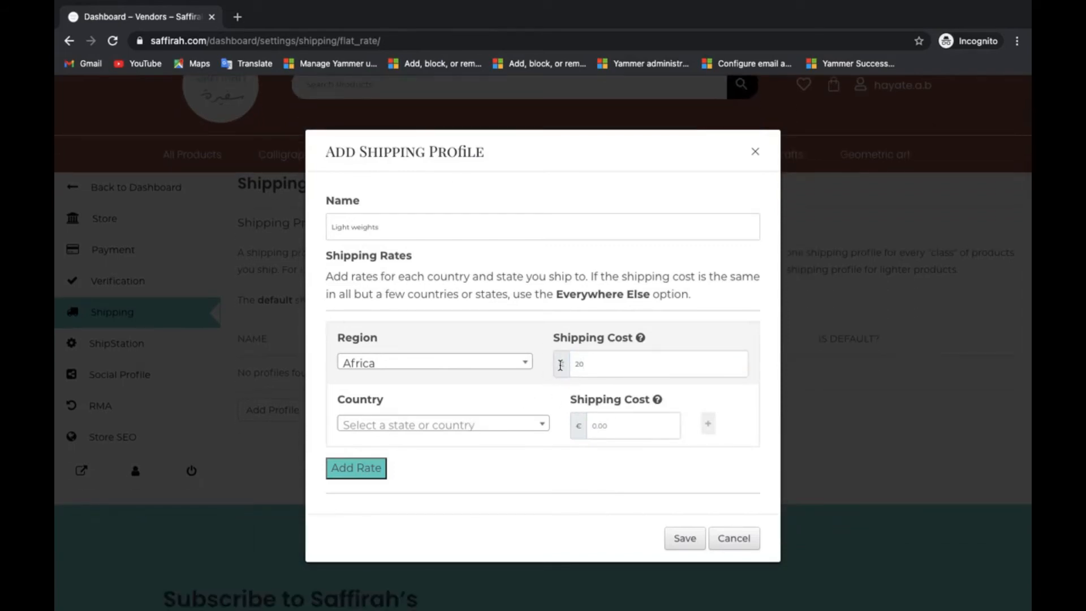
Set a country-specific shipping cost of €25 for Angola within the Africa rate.
click(501, 430)
click(501, 430)
click(501, 430)
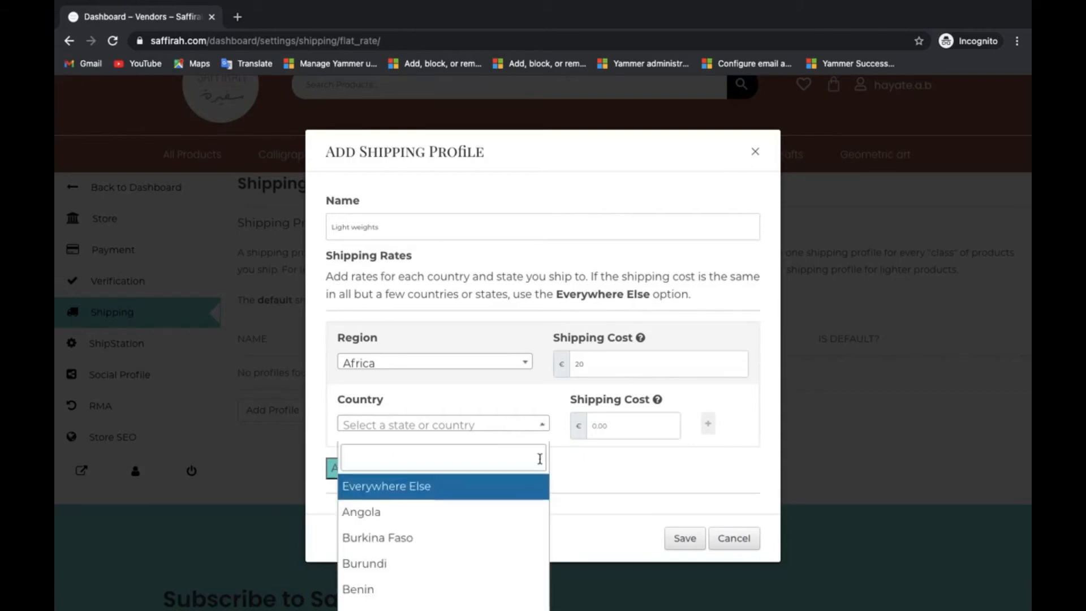
click(429, 516)
click(585, 428)
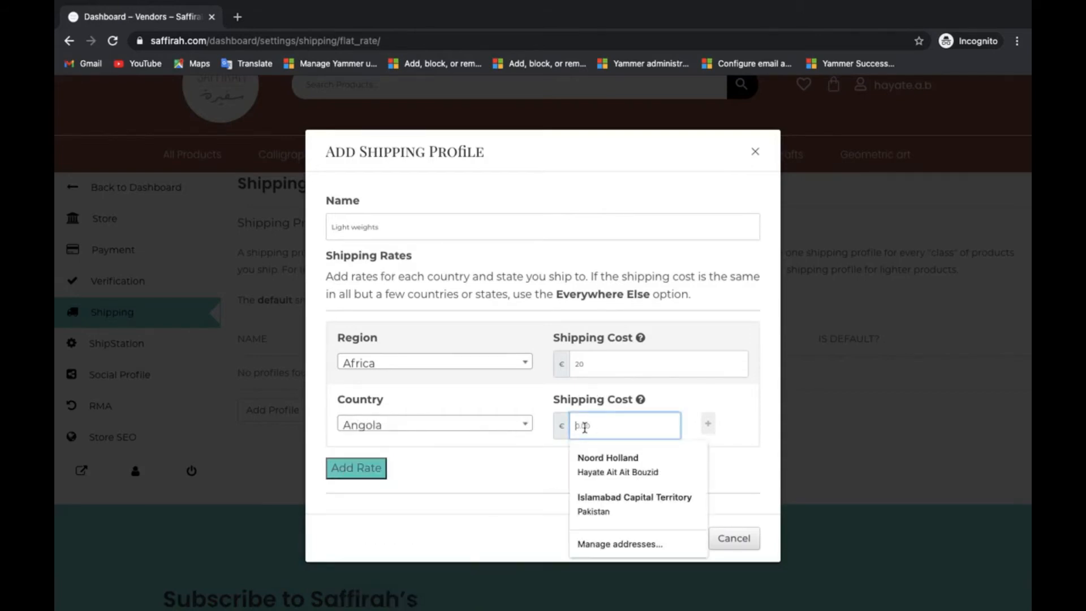
text(25)
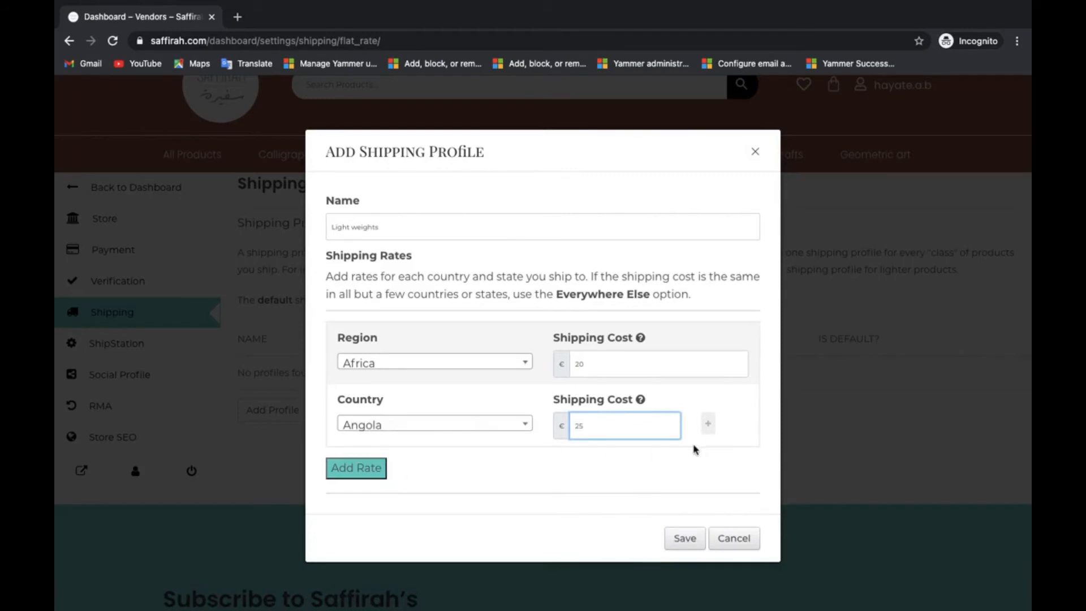
Add another country to the Africa rate, Burkina Faso, with a shipping cost of €40.
click(708, 425)
click(390, 496)
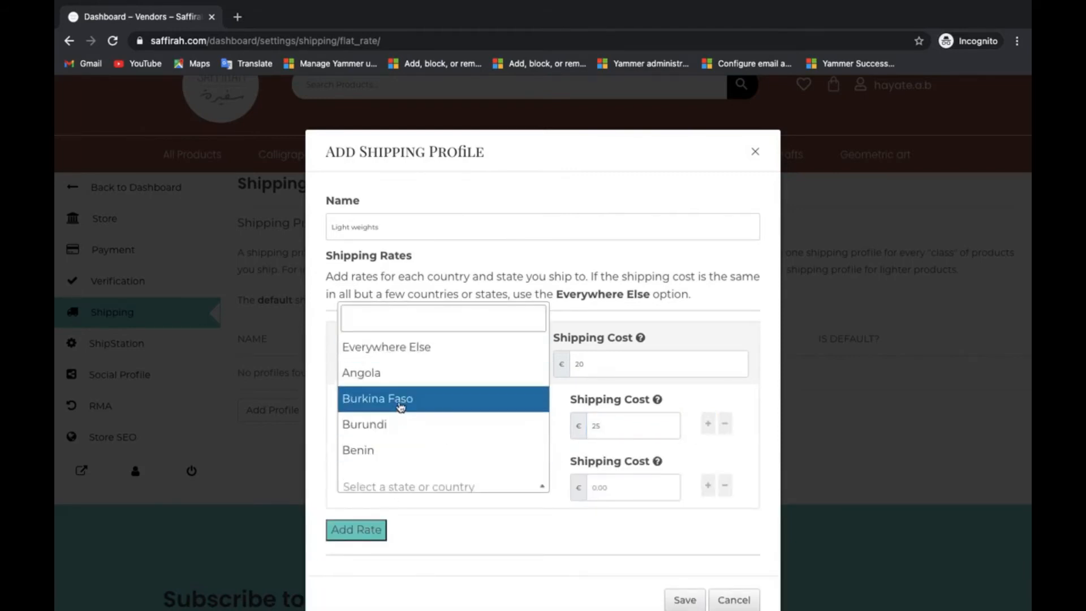
click(420, 407)
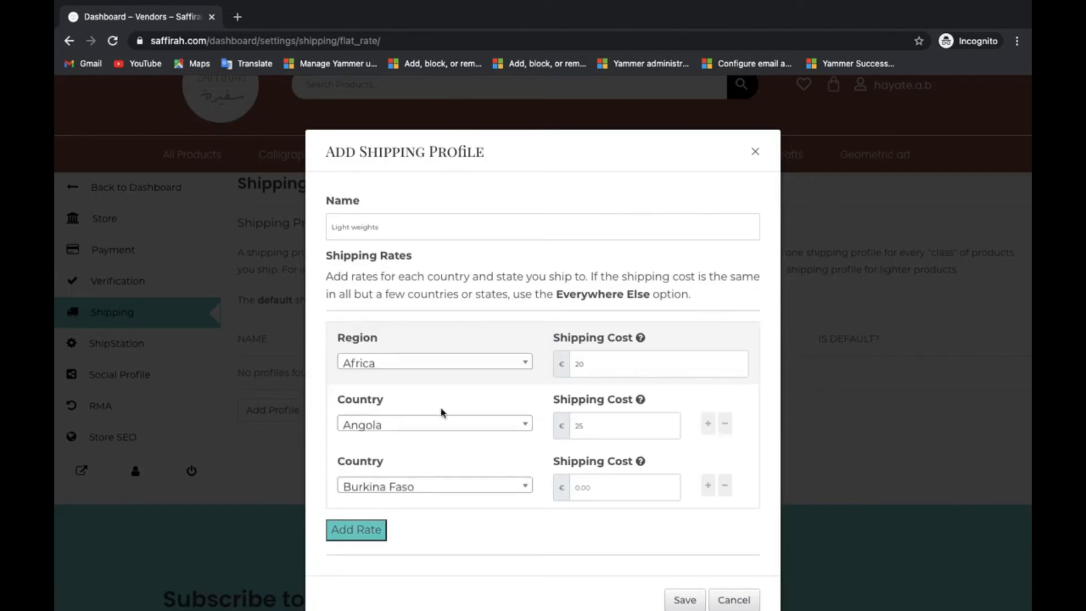
click(620, 490)
text(40)
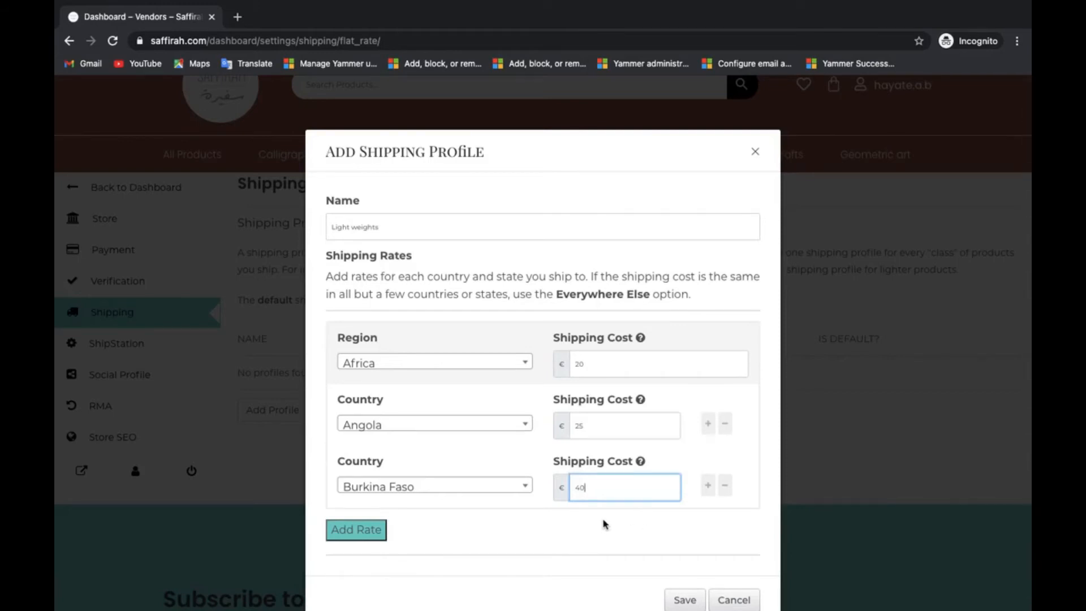
Add a second regional rate to the profile and set its region to Europe.
click(373, 531)
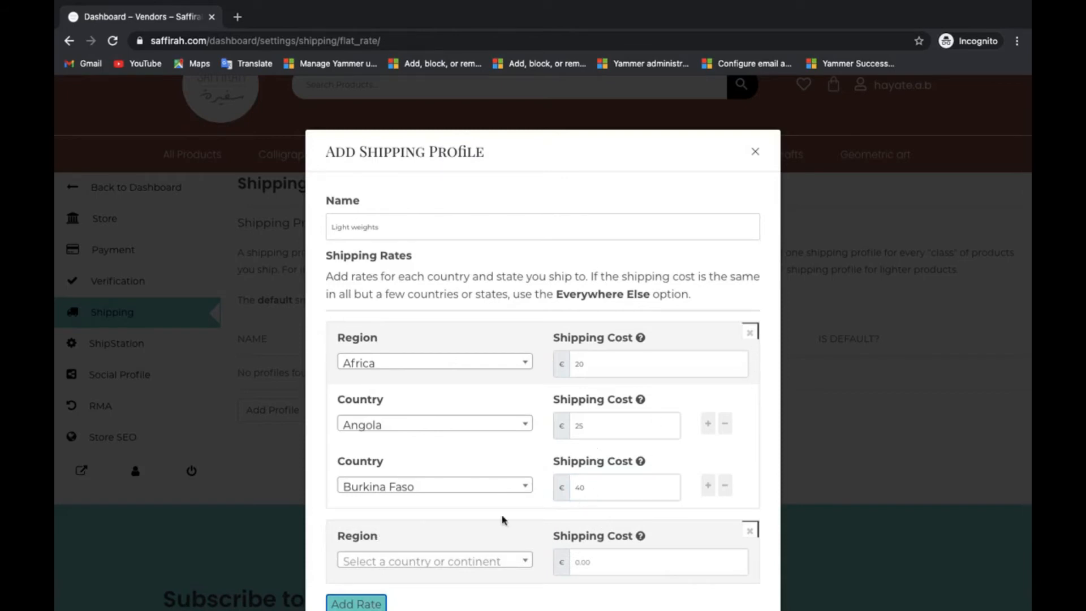
click(521, 559)
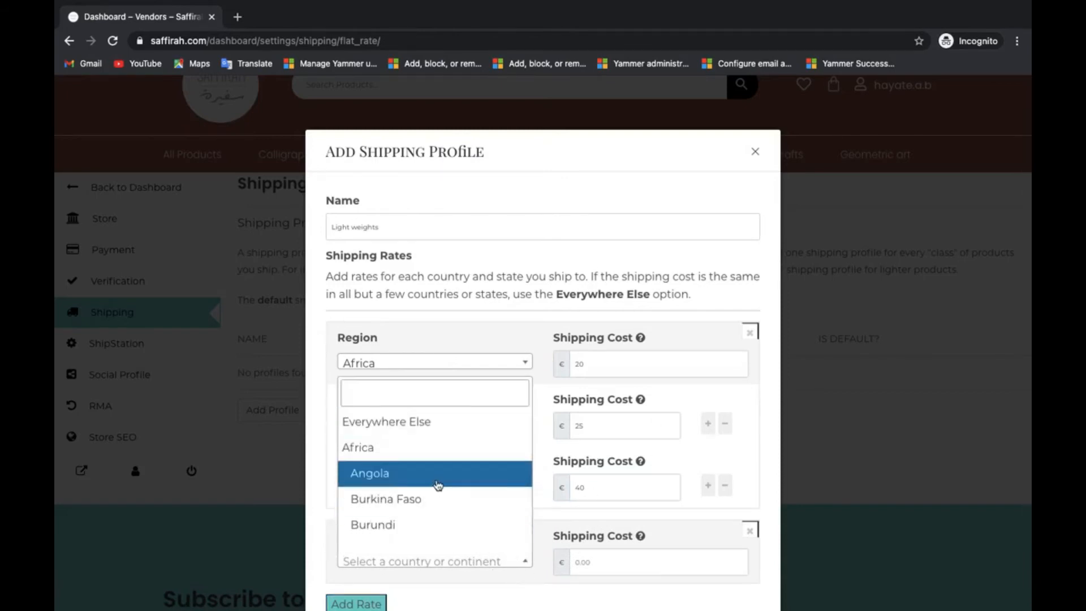
scroll(436, 485, down, 2)
scroll(436, 484, up, 2)
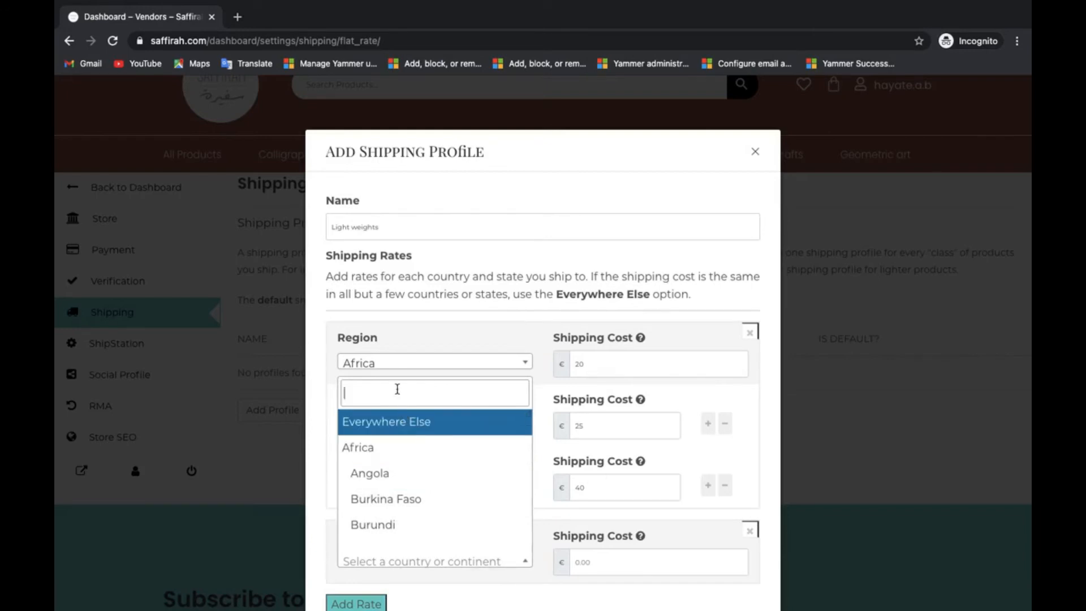
text(euro)
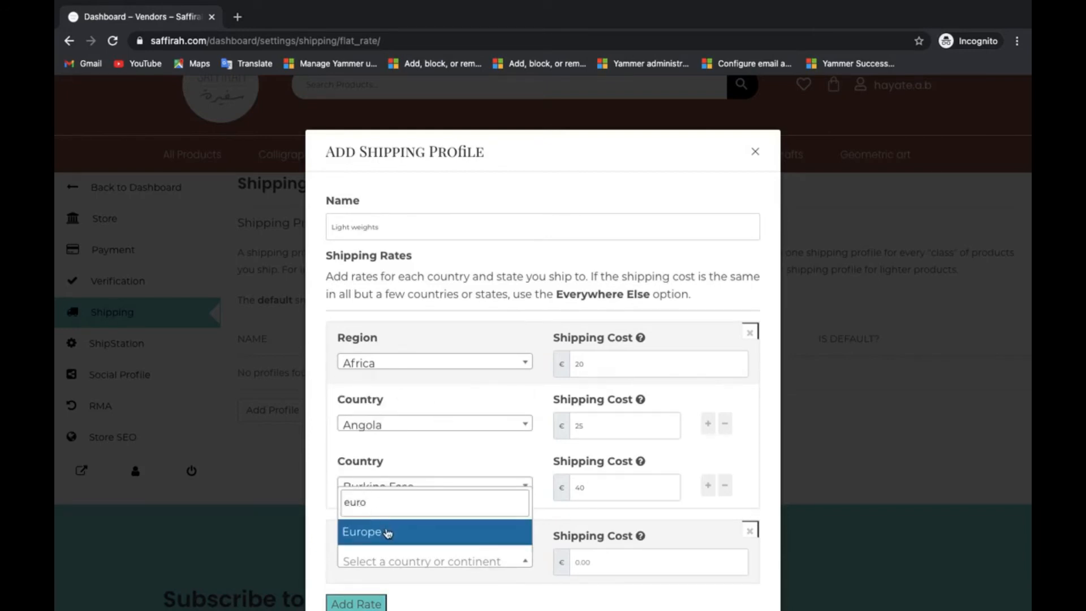
click(385, 526)
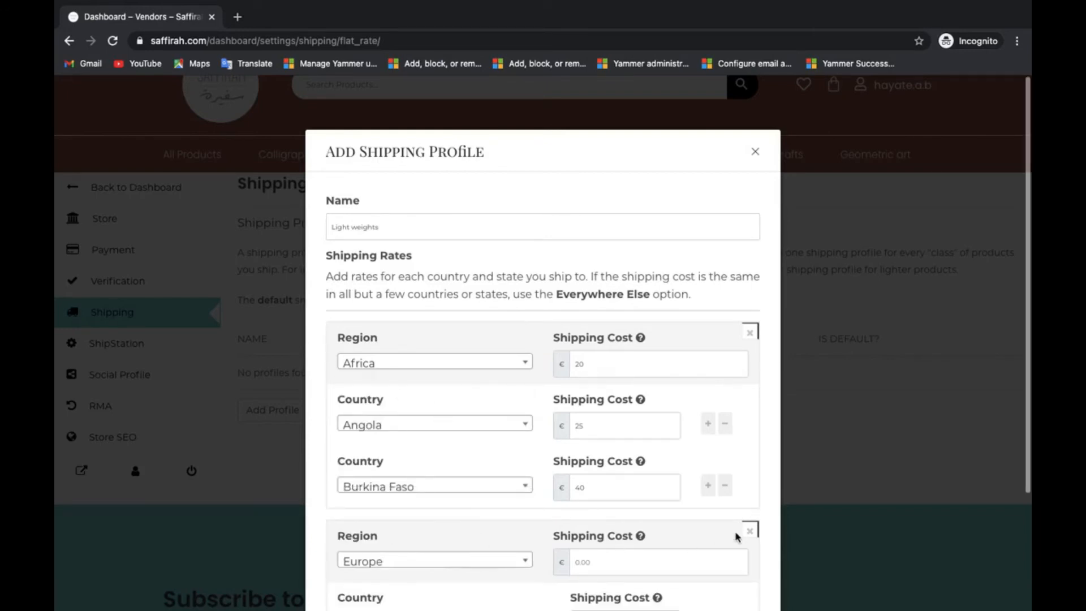
Set Austria's shipping cost to €4 within the Europe rate and save the shipping profile.
scroll(1022, 327, down, 5)
scroll(1023, 327, down, 3)
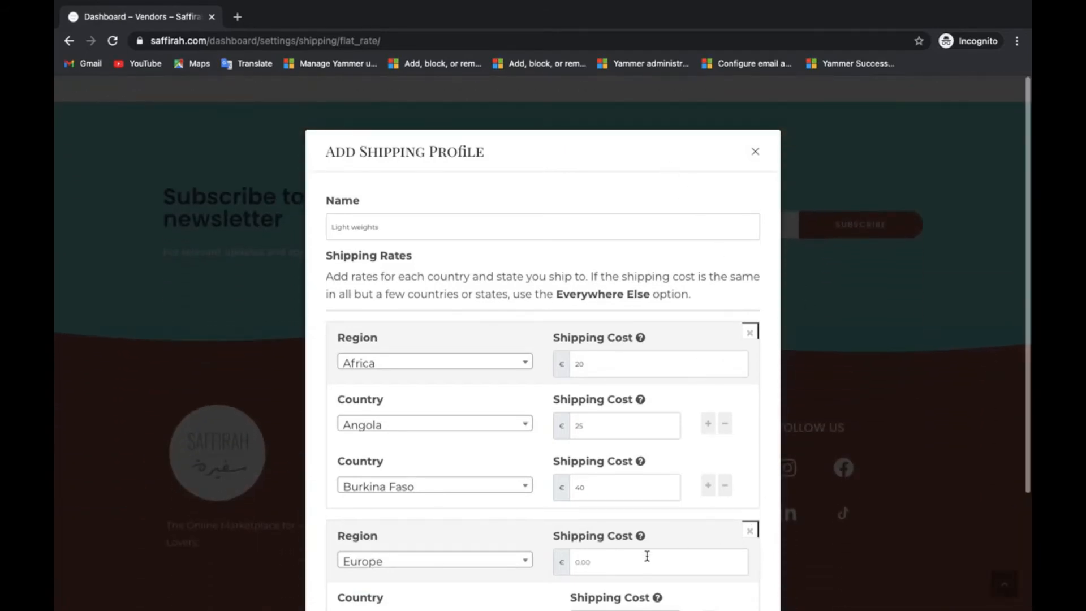
key(ctrl+minus)
key(ctrl+minus)
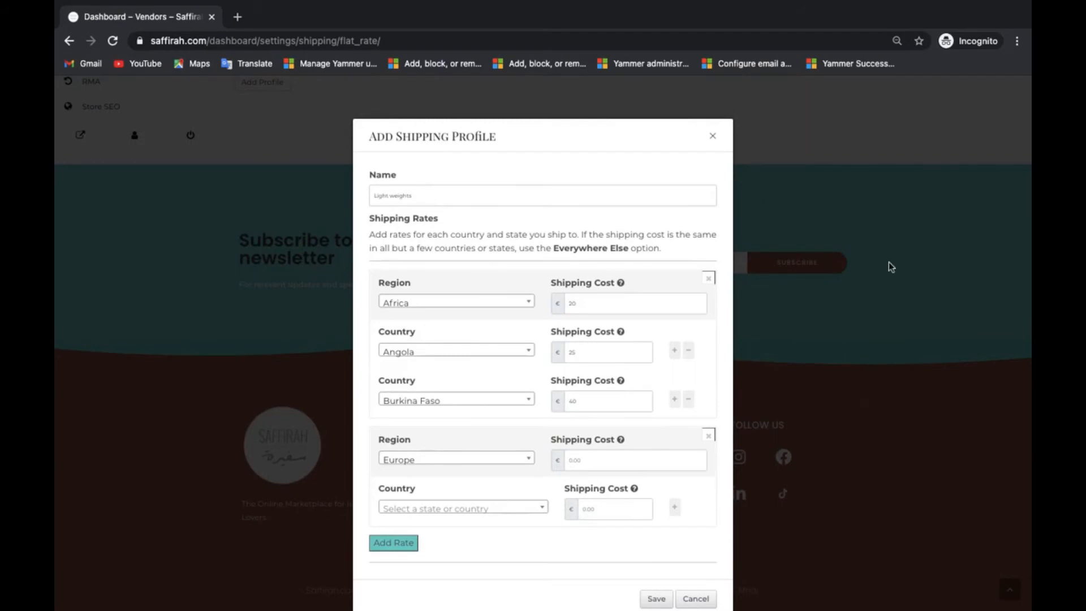
click(485, 510)
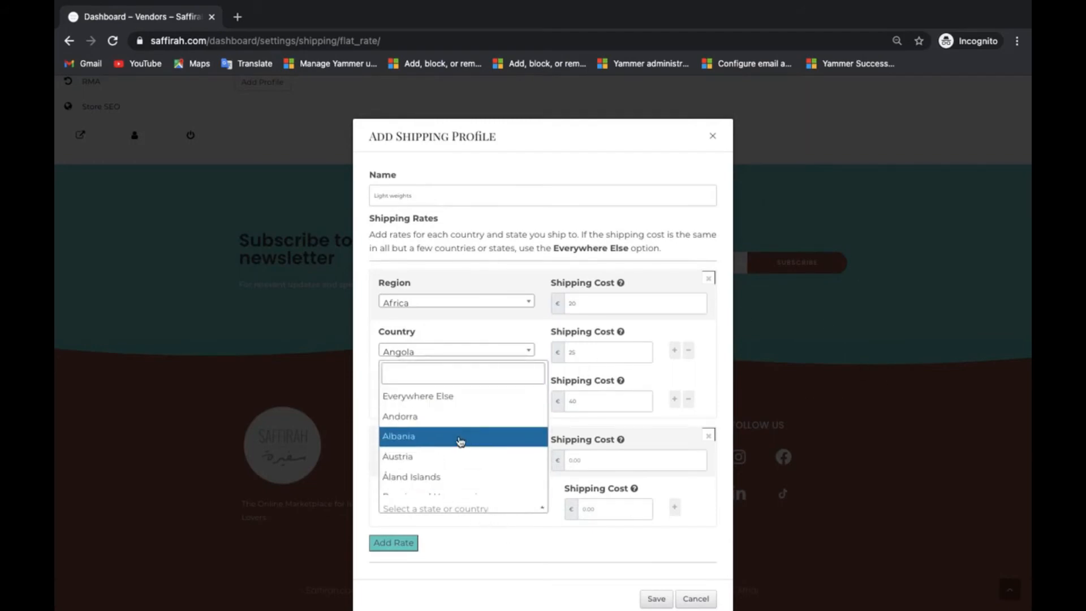
click(415, 455)
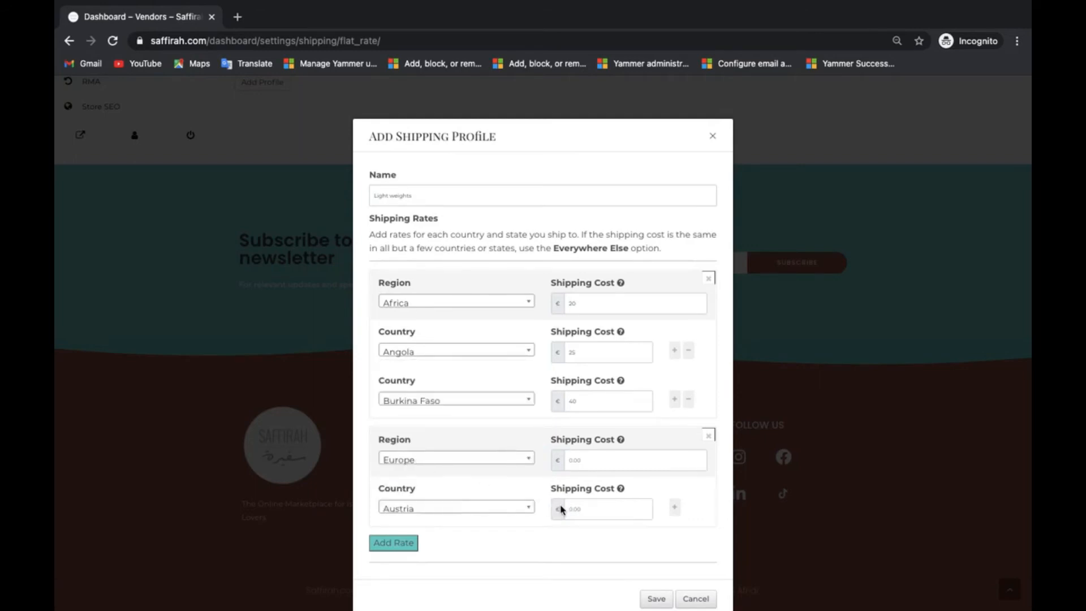
click(579, 507)
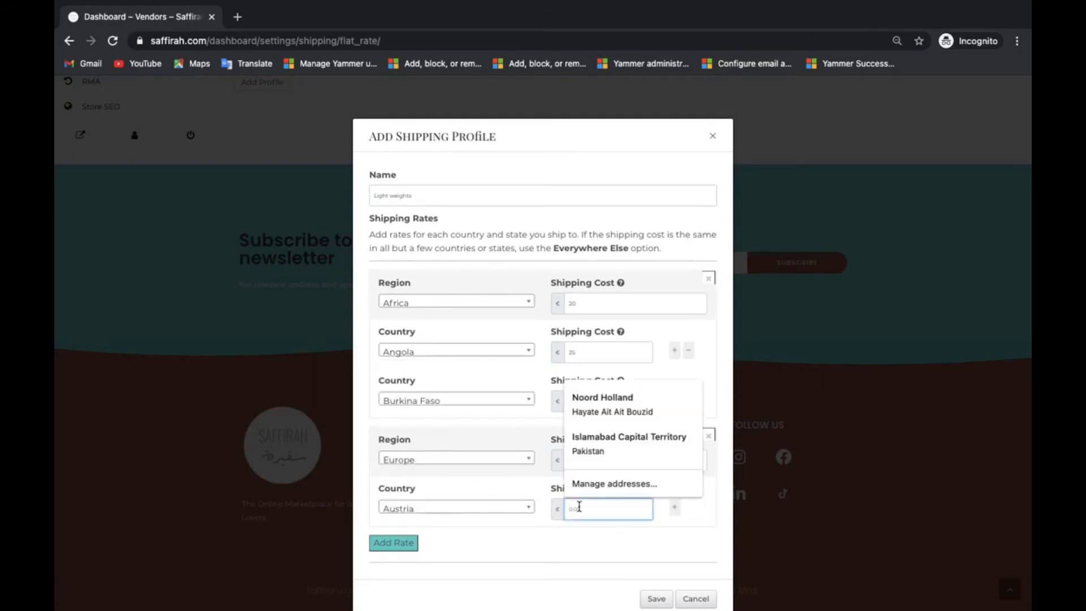
text(4)
click(505, 549)
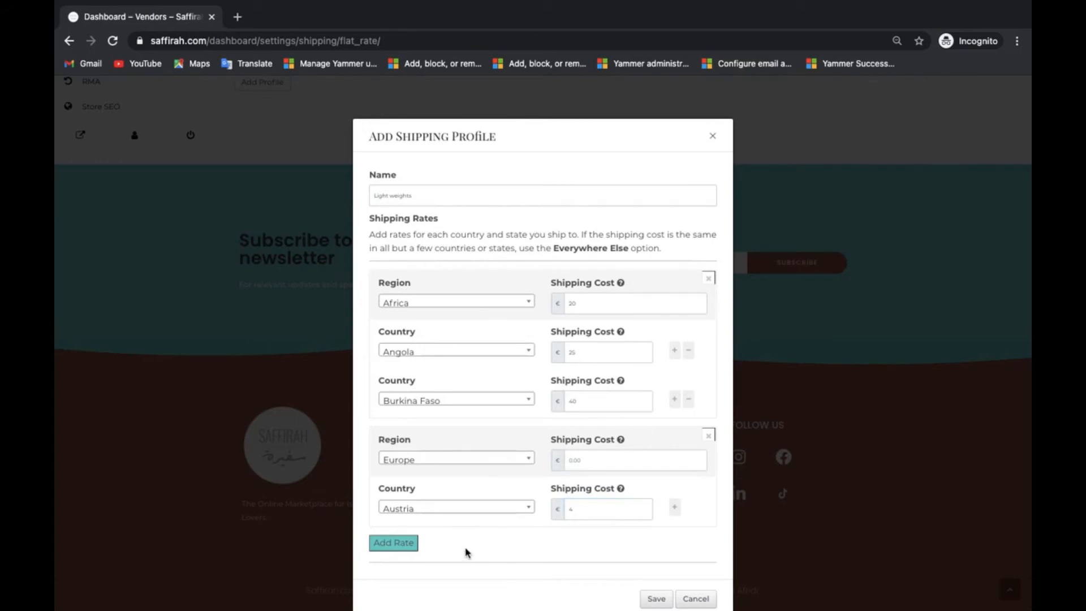
click(657, 600)
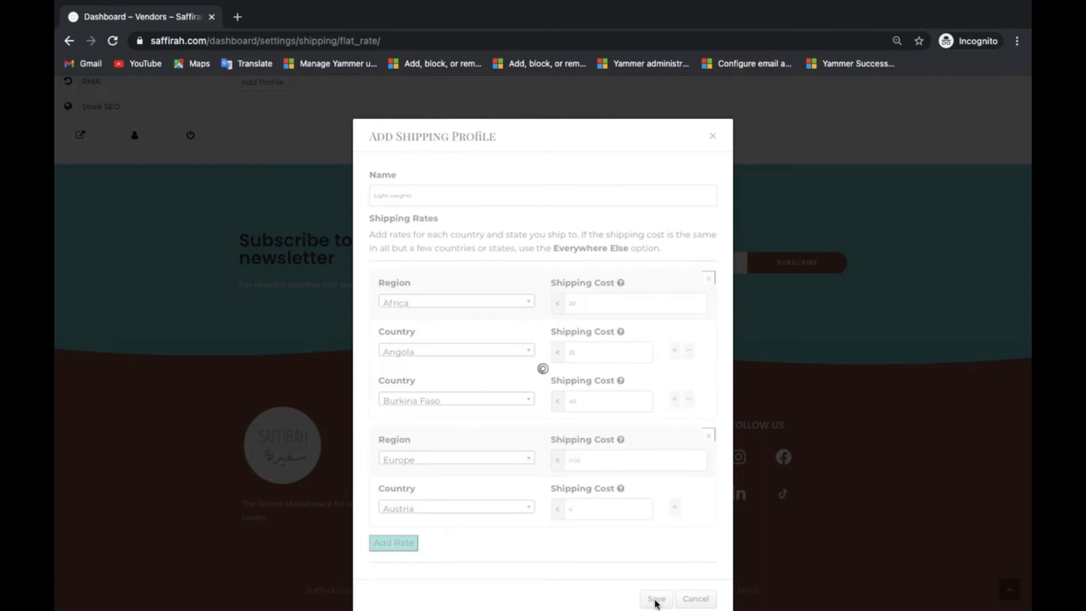
Return to the main shipping settings and review the list of shipping methods.
scroll(545, 343, up, 5)
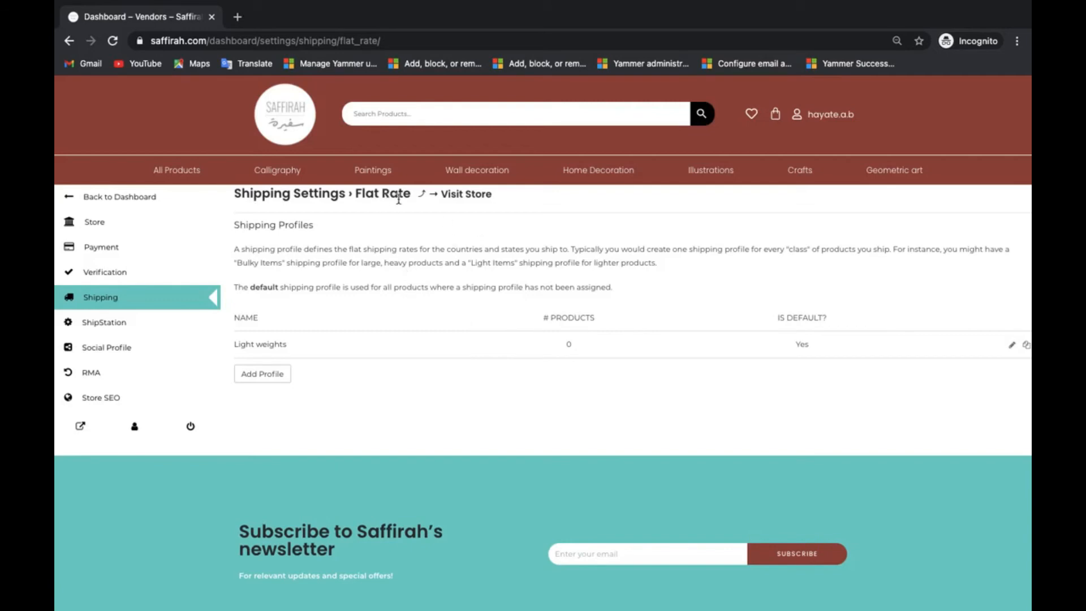
click(422, 195)
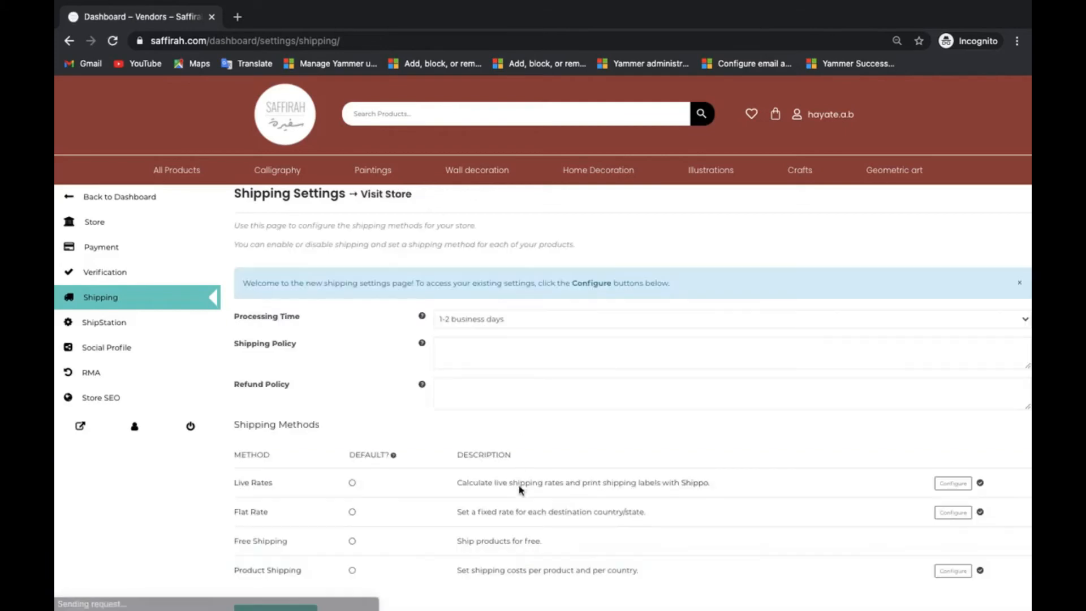
scroll(512, 509, down, 1)
scroll(511, 539, down, 1)
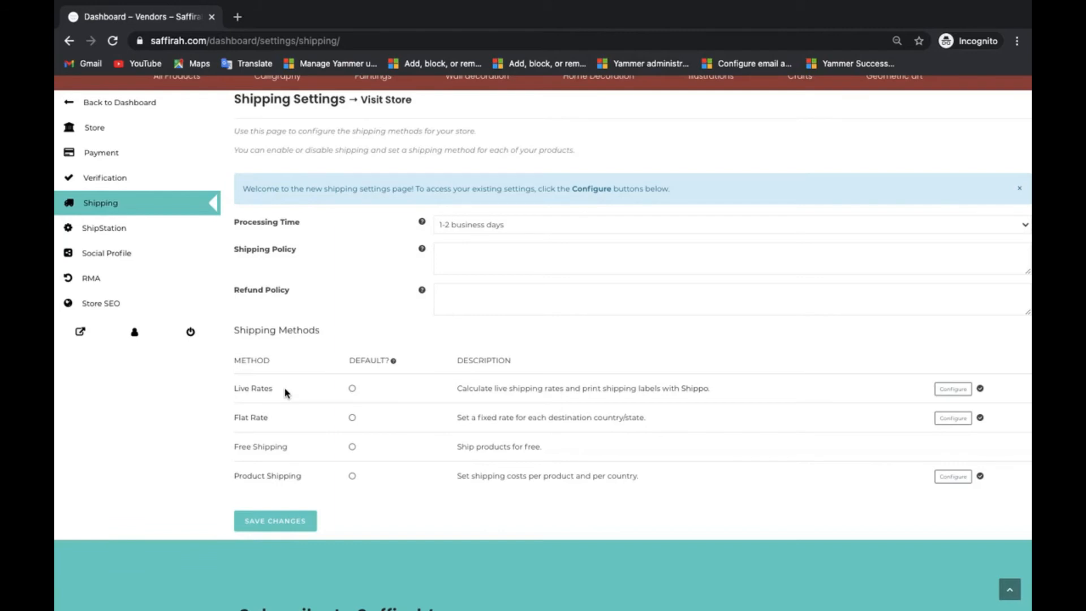
Open the store settings and examine the store's address and country fields.
click(128, 140)
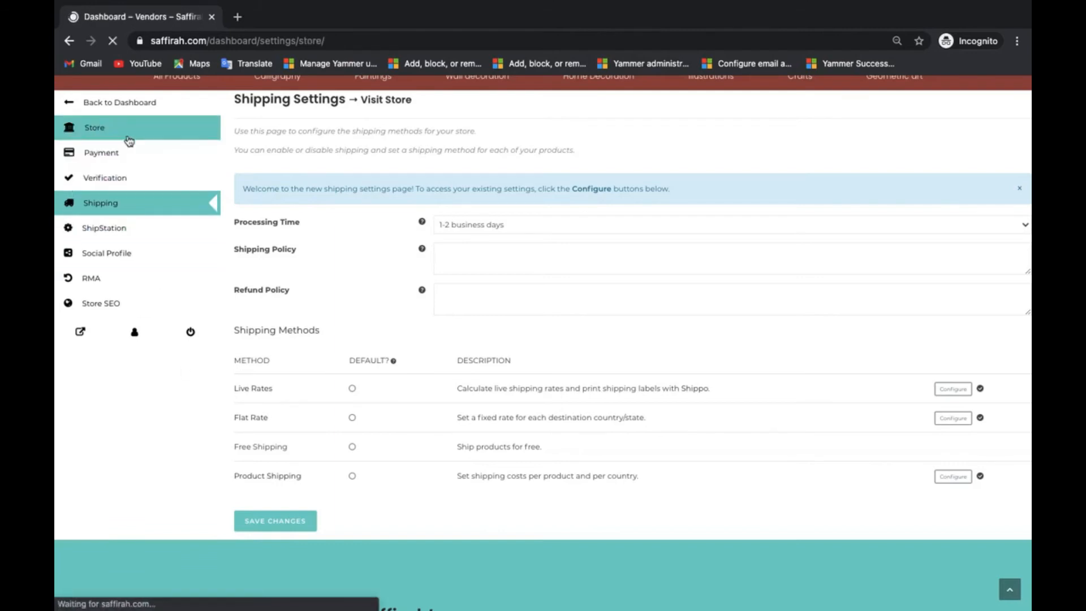
scroll(430, 396, down, 2)
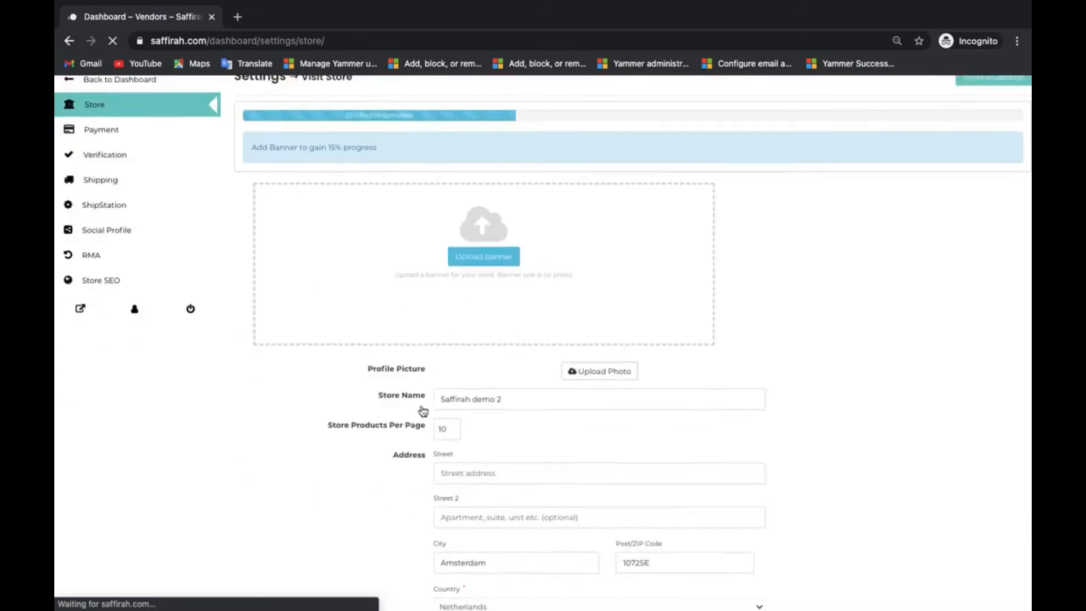
scroll(423, 410, down, 5)
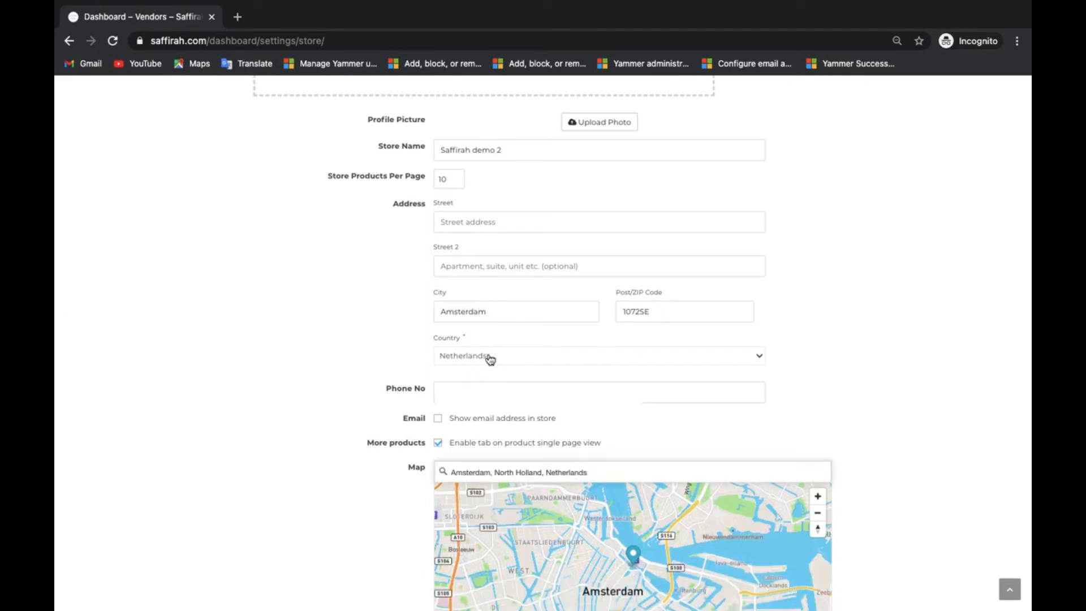
Examine the remaining store settings, including the map, opening and closing times, vacation and biography sections.
scroll(332, 351, down, 10)
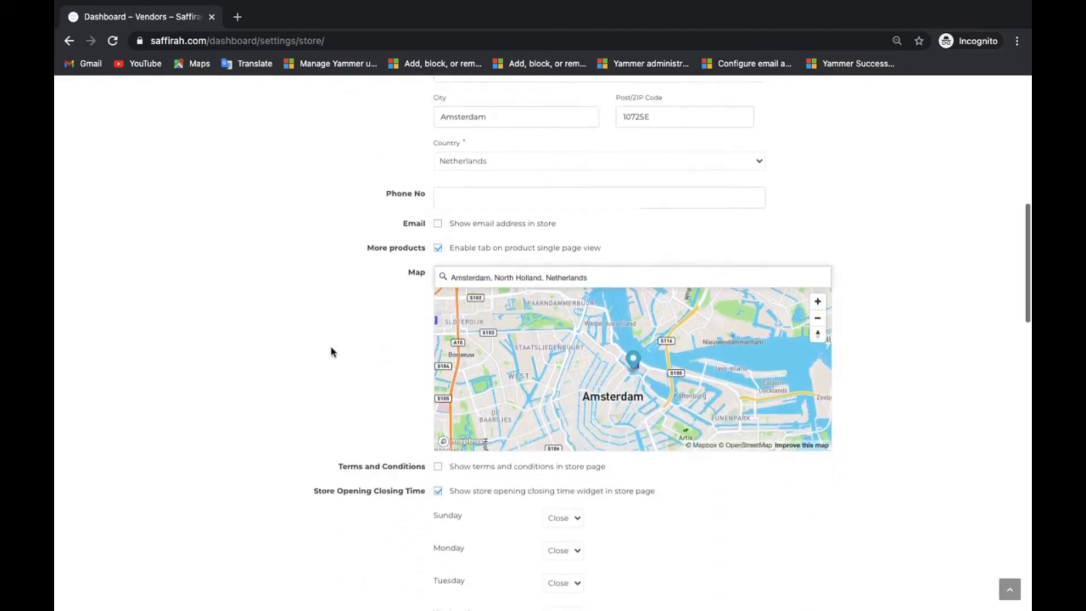
scroll(332, 351, down, 6)
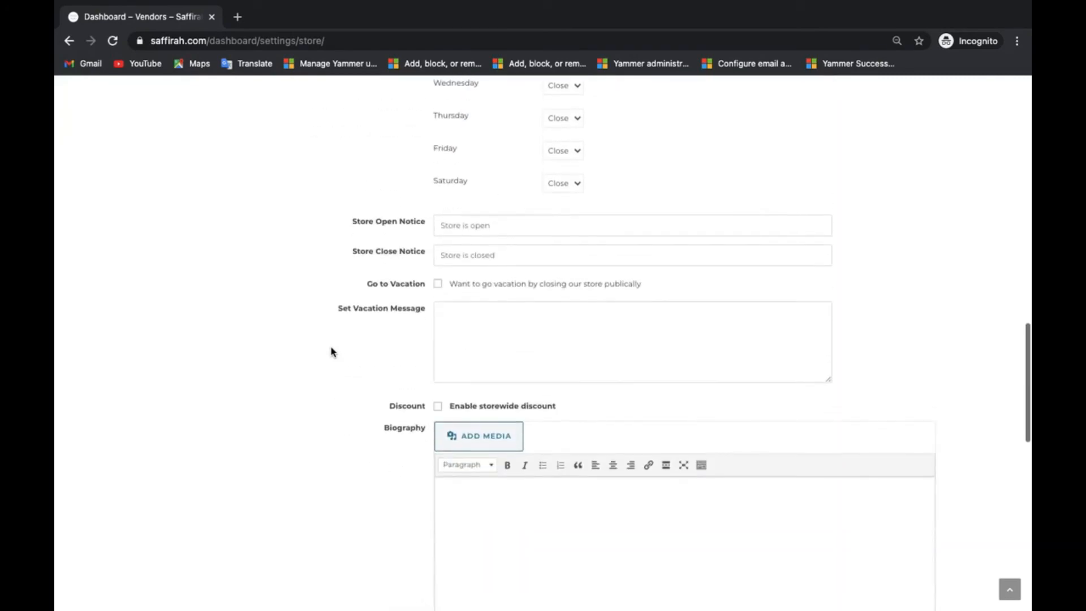
scroll(332, 350, down, 8)
scroll(331, 352, up, 20)
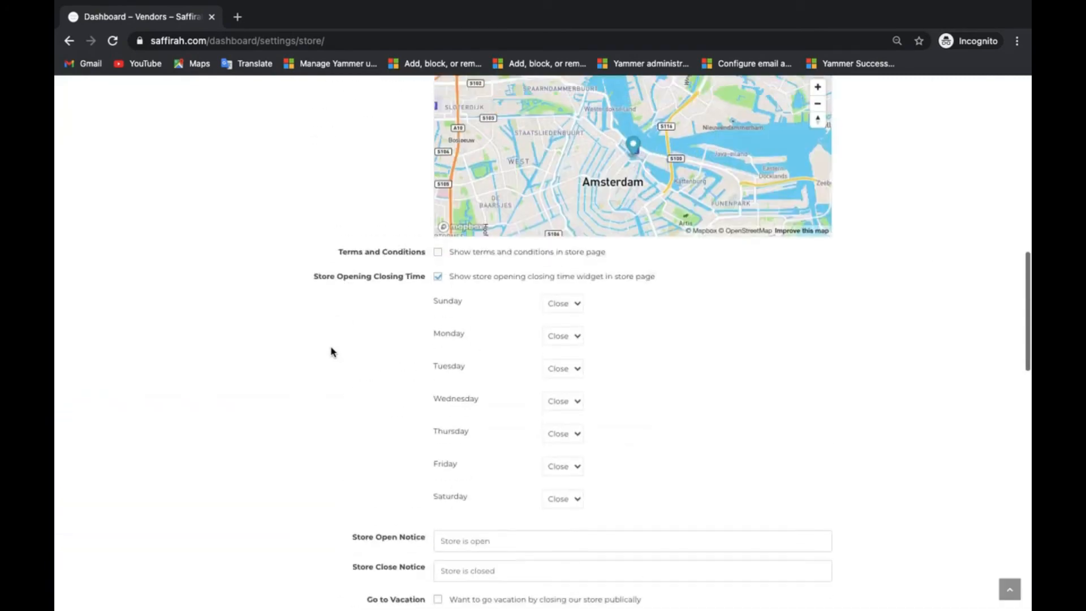
scroll(333, 353, down, 1)
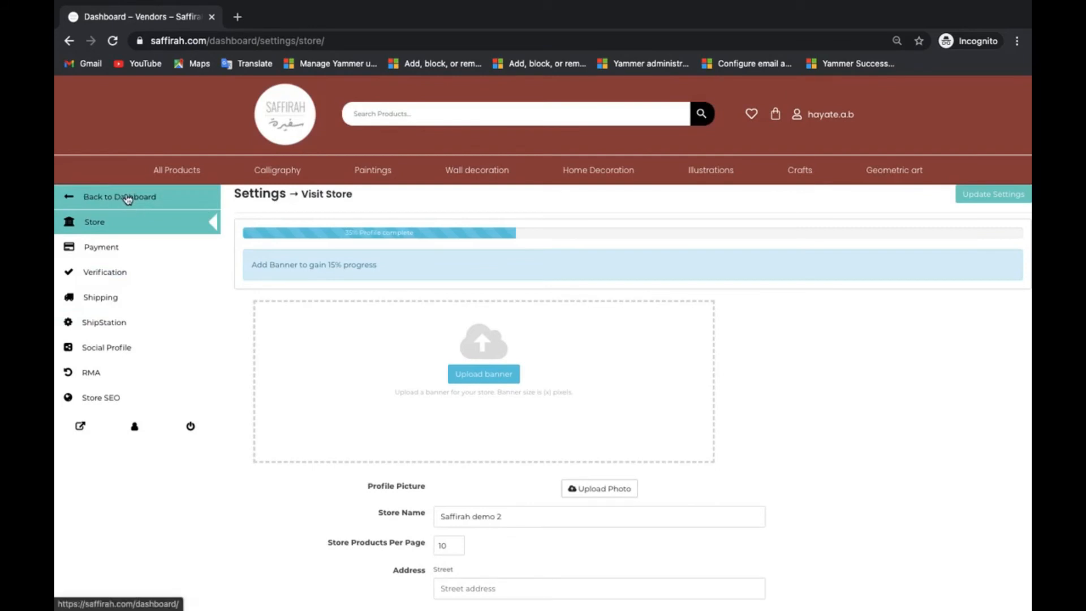
Leave the store settings and open the list of orders from the vendor dashboard.
click(146, 198)
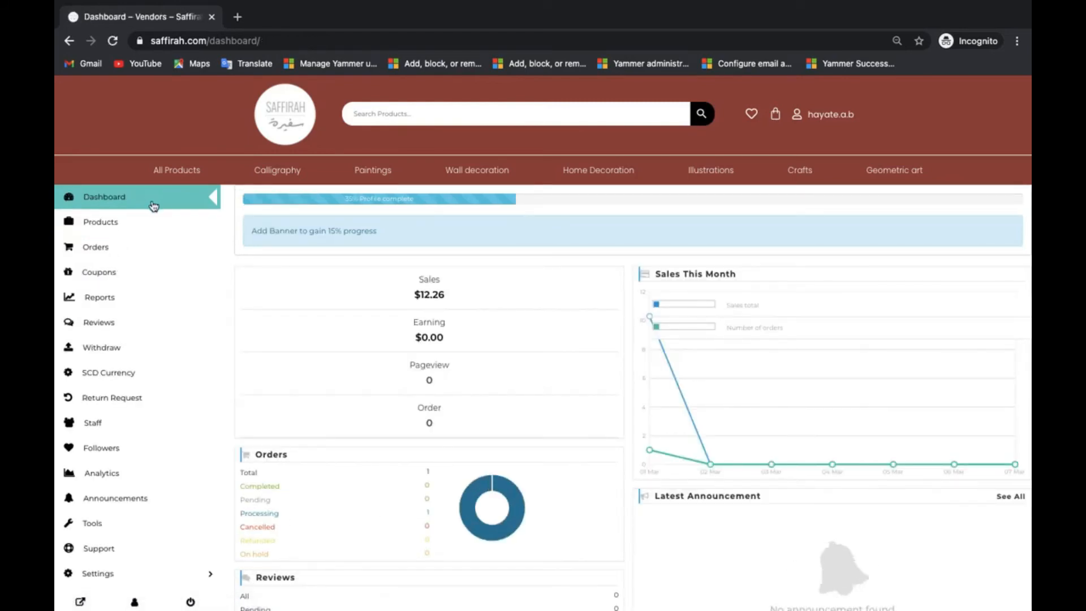
click(96, 248)
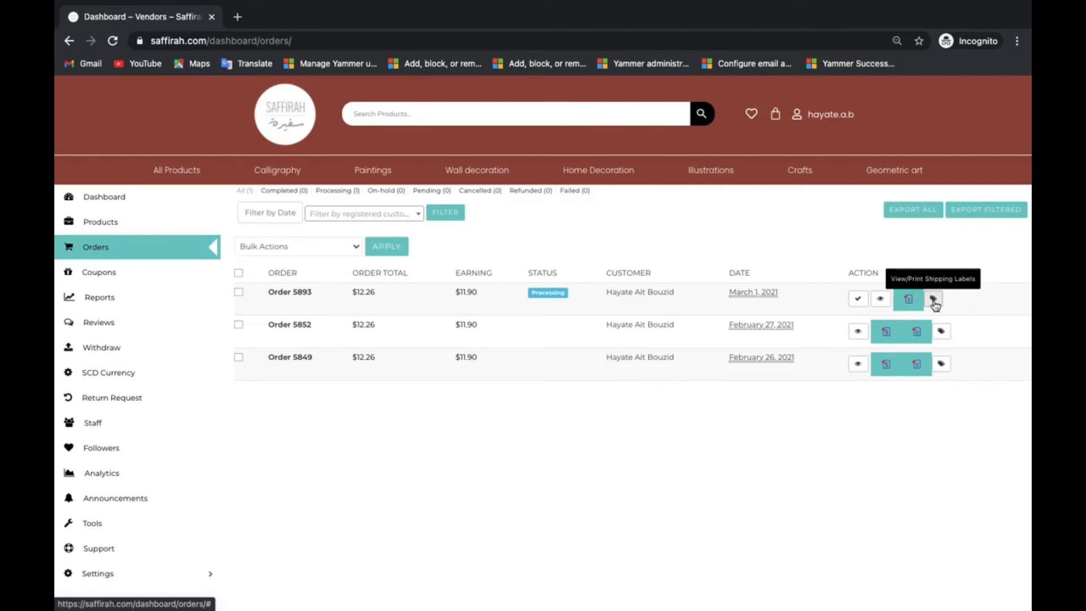
key(ctrl+plus)
key(ctrl+plus)
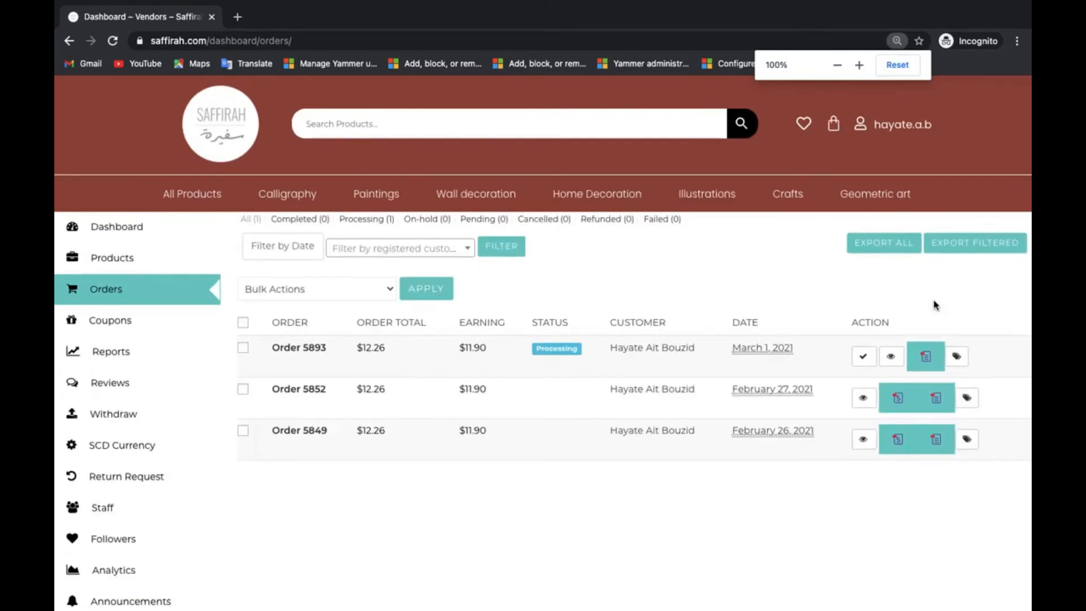
Start a new shipping label for the processing order and continue to the page for creating or connecting a Shippo account.
click(956, 359)
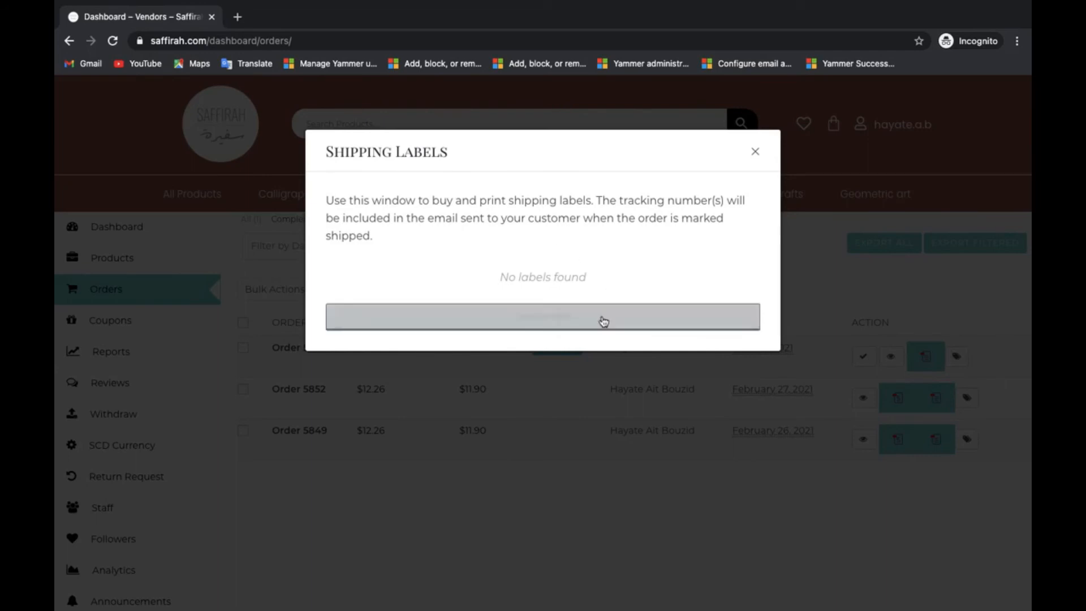
click(556, 317)
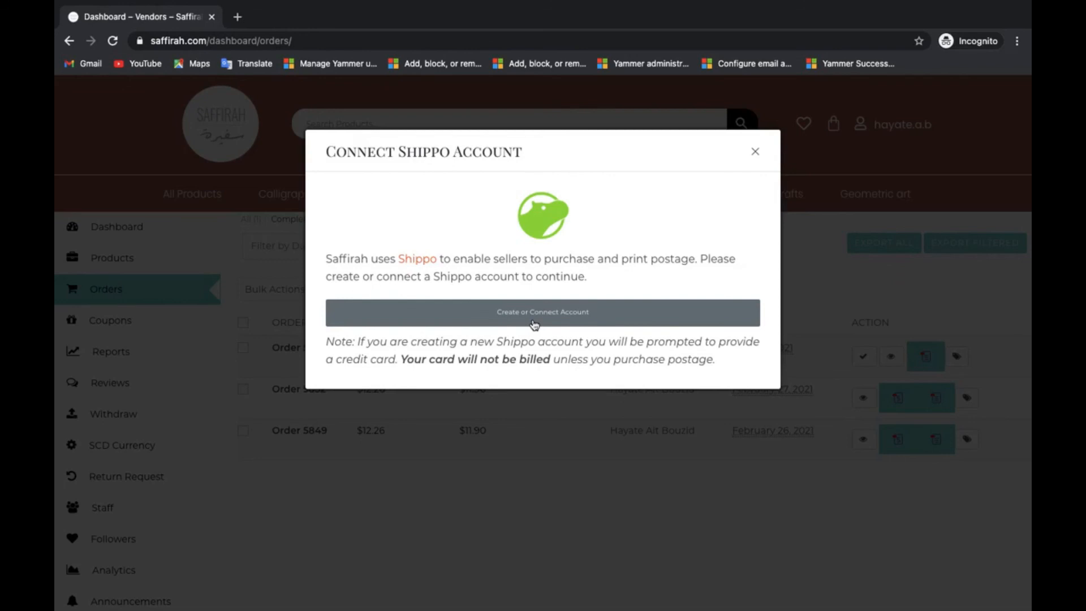
click(515, 314)
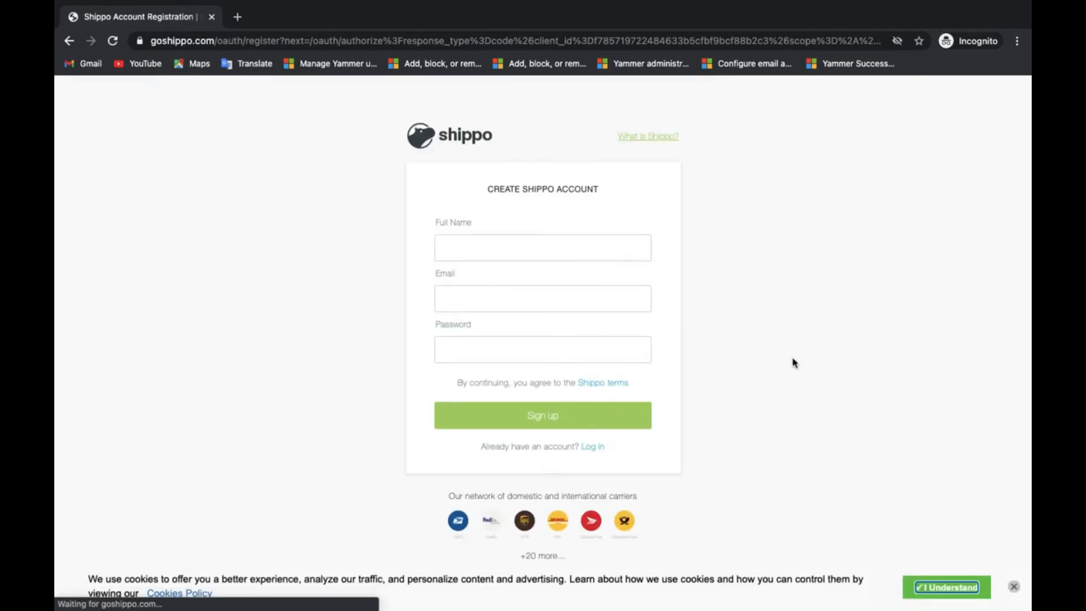
Return from the Shippo registration page to the orders list, view the processing order's shipping labels window again and close it.
click(70, 41)
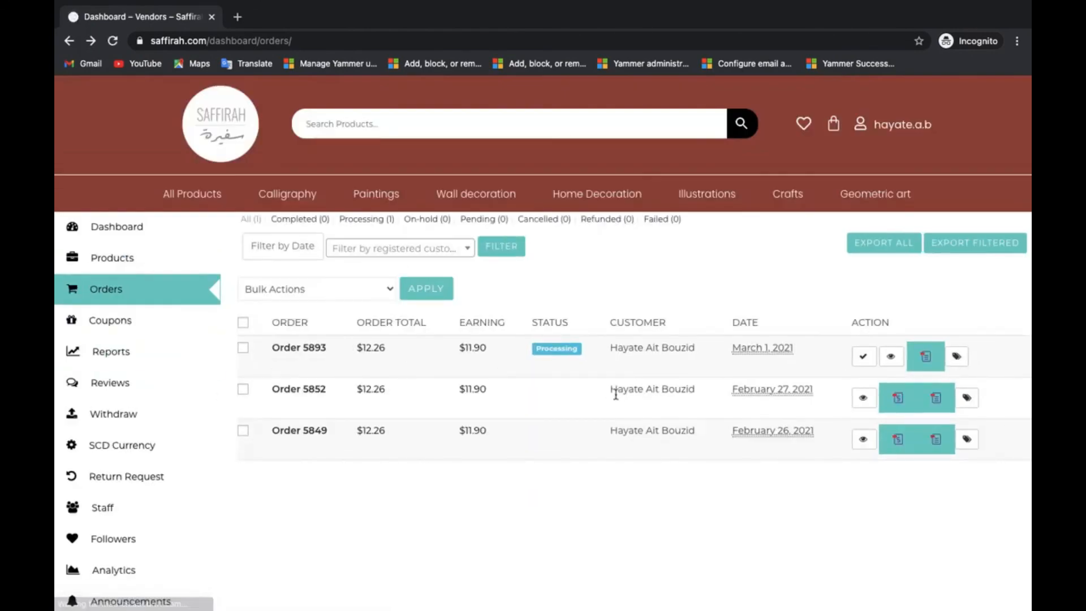
click(958, 357)
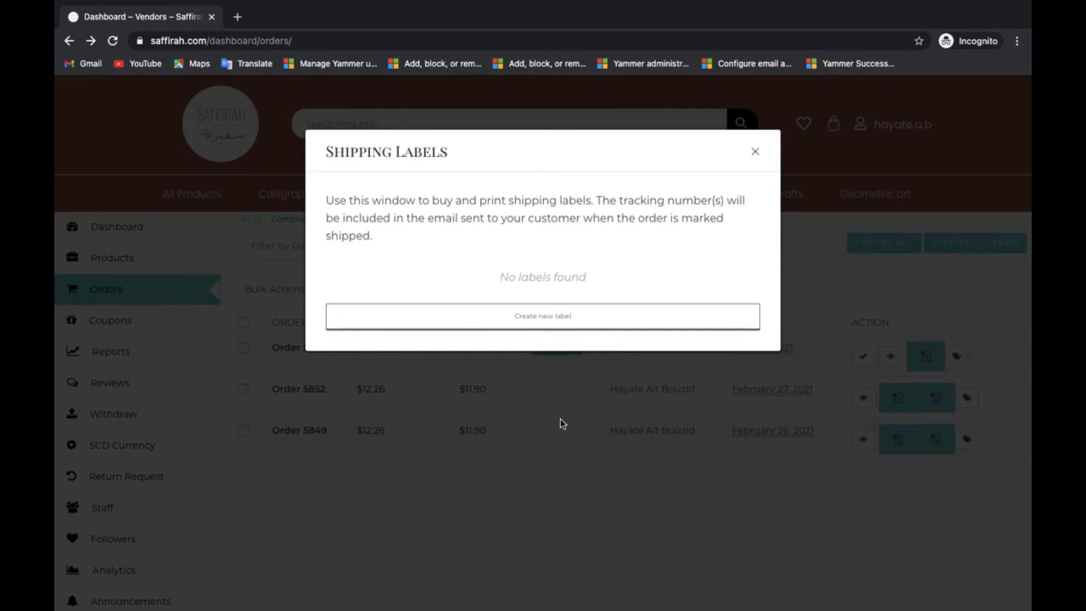
click(754, 152)
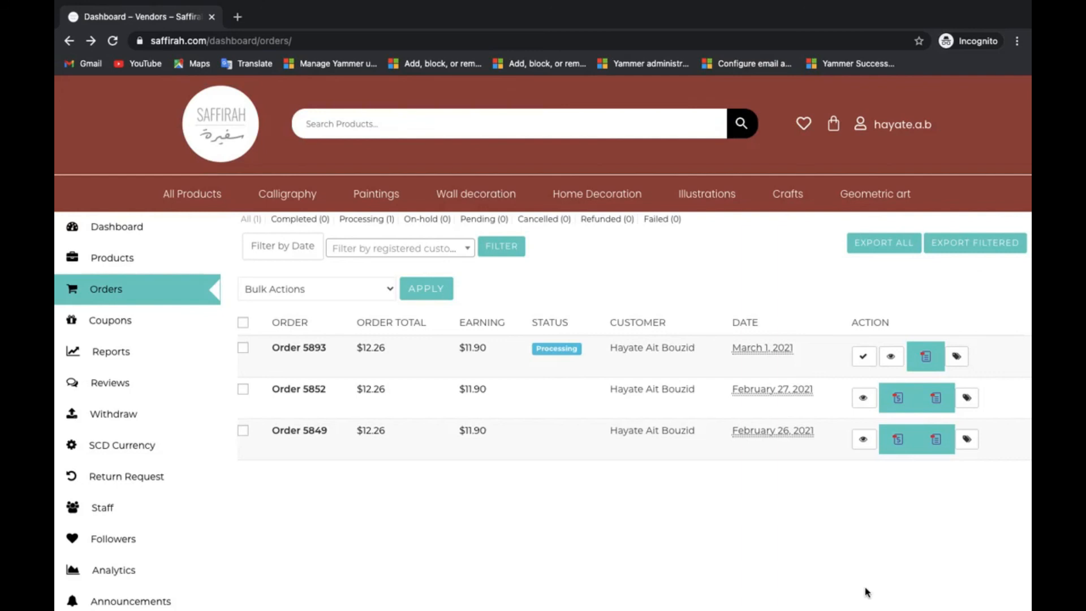
scroll(782, 562, down, 3)
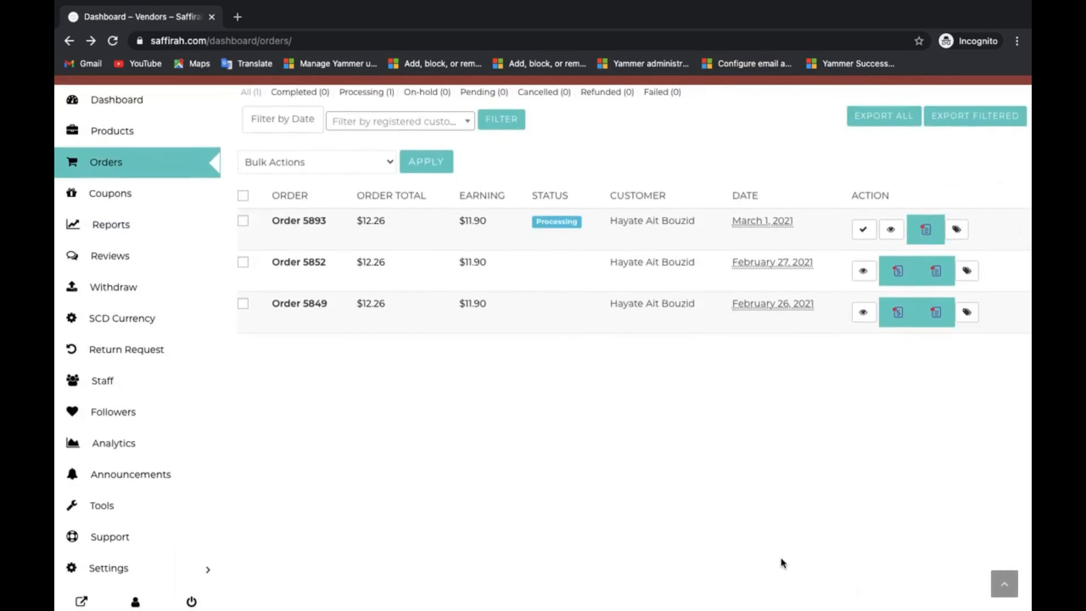
scroll(782, 563, up, 1)
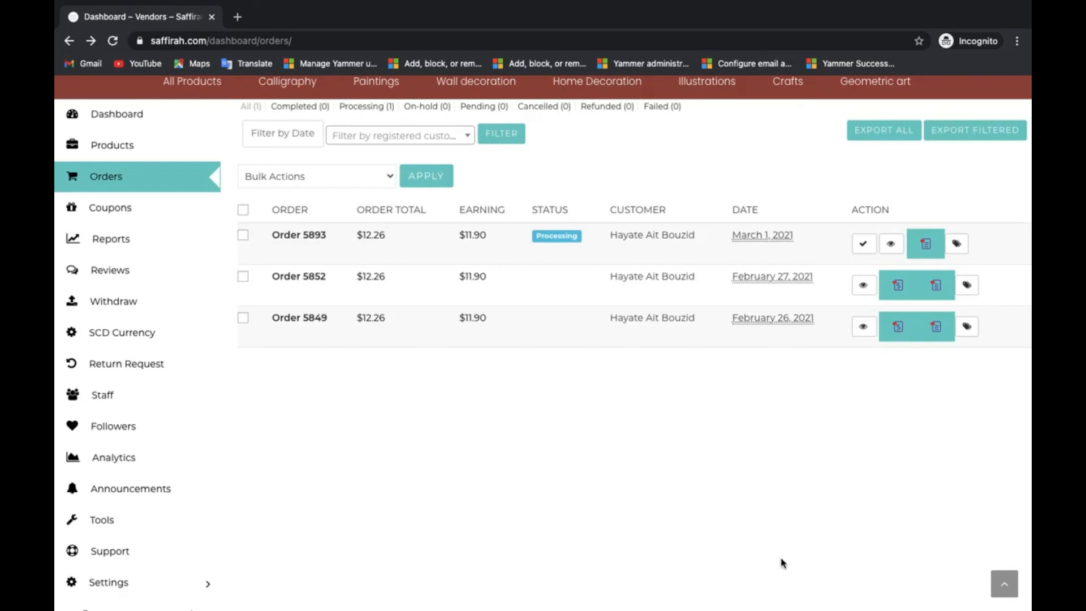
scroll(782, 563, up, 1)
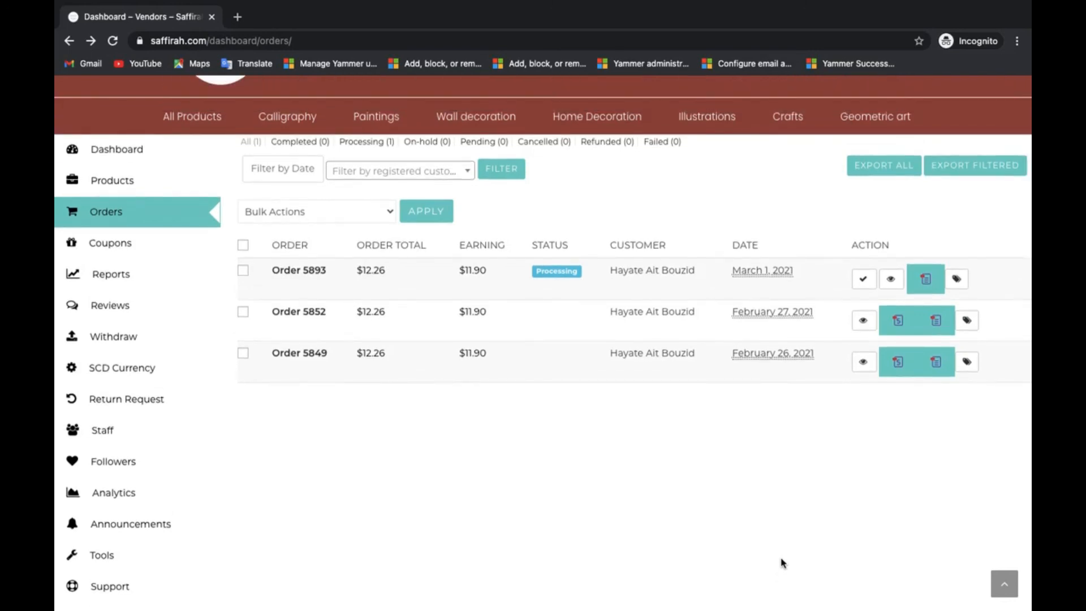
mouse_move(839, 588)
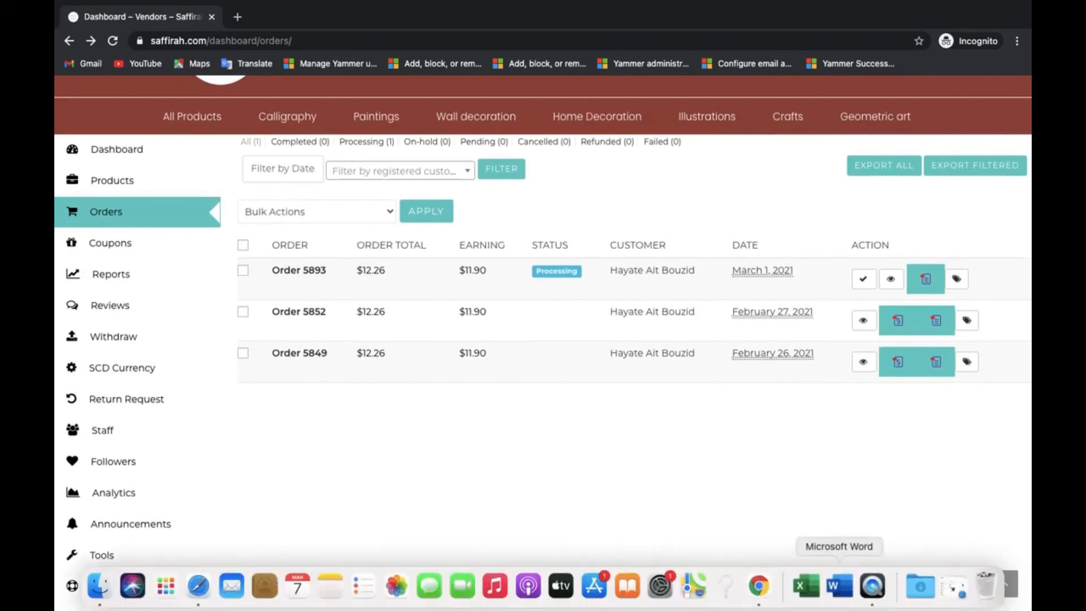
mouse_move(833, 5)
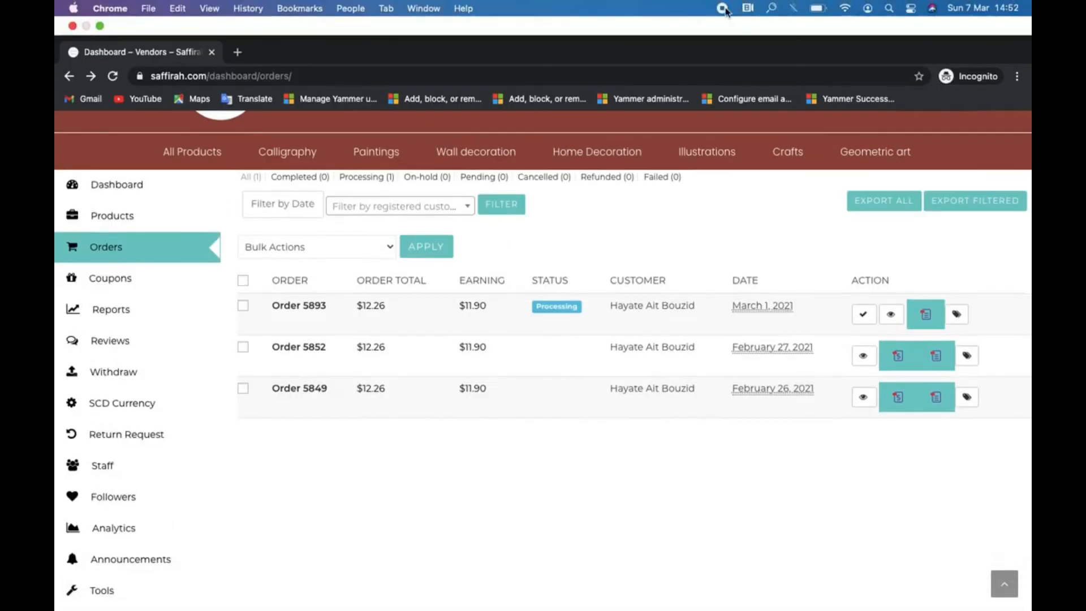